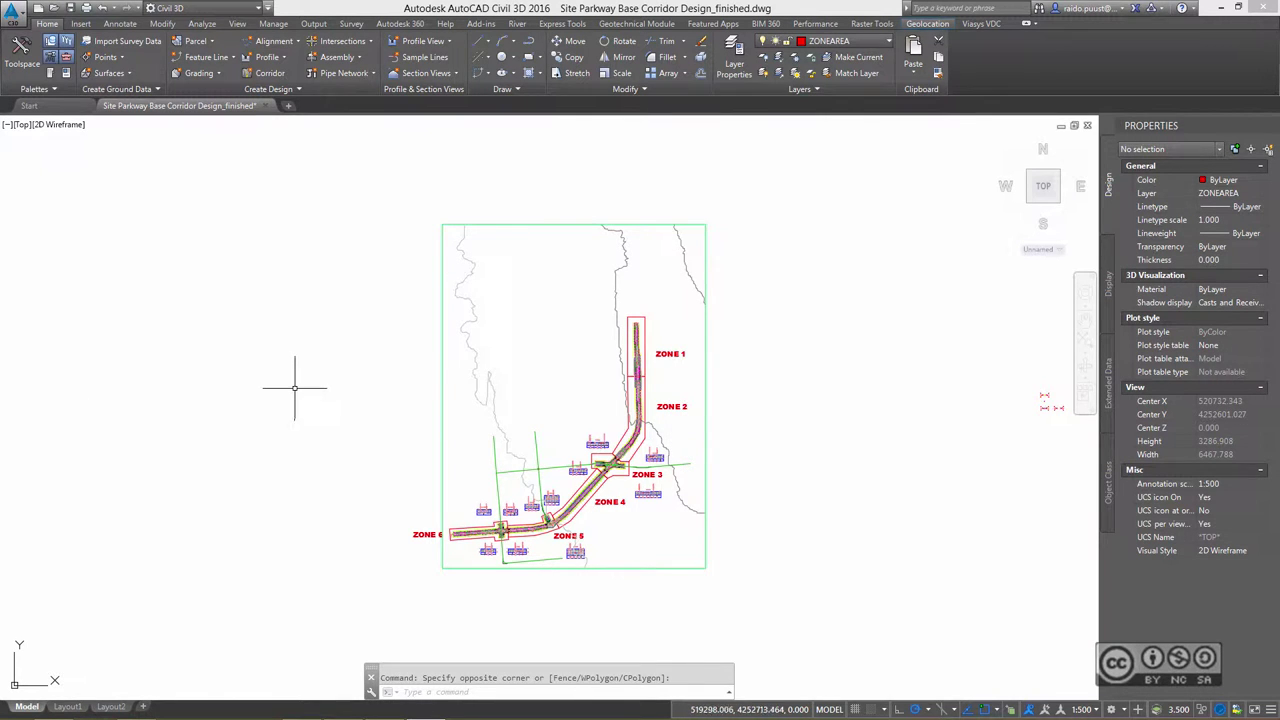
# Step: Save the parkway corridor drawing and export it to IMX from the Output tab
pyautogui.click(314, 24)
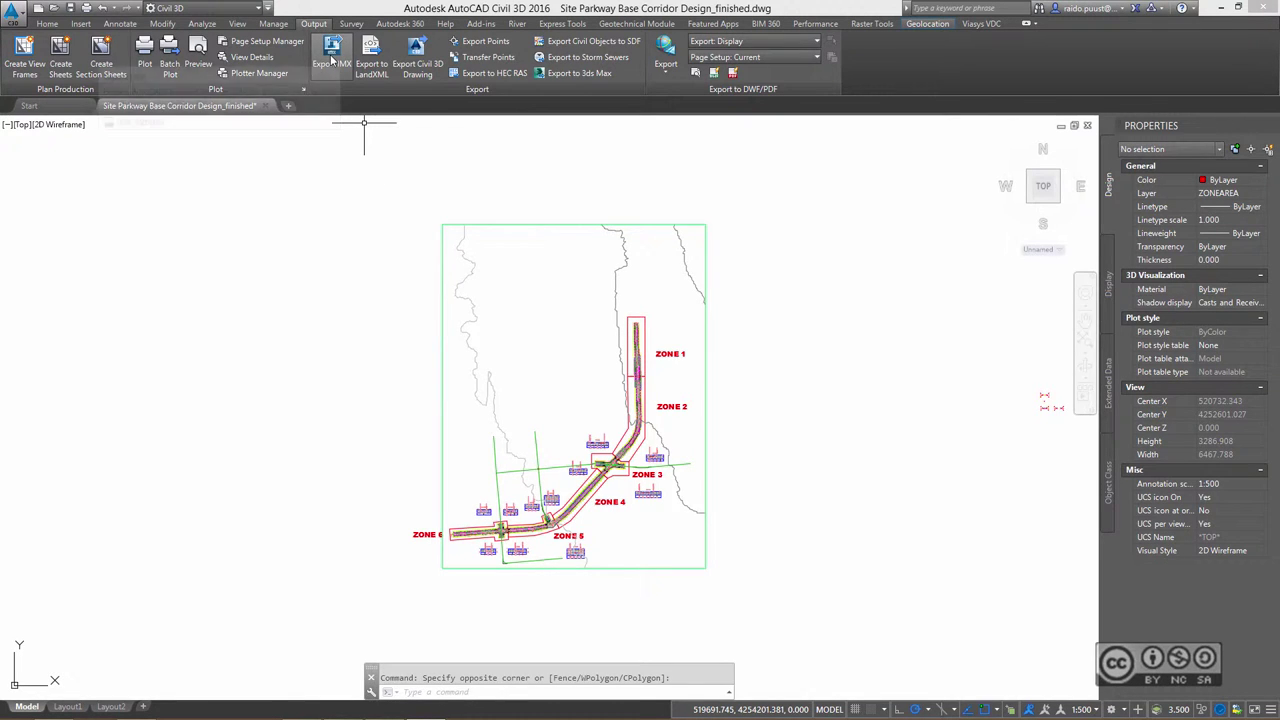
pyautogui.click(332, 52)
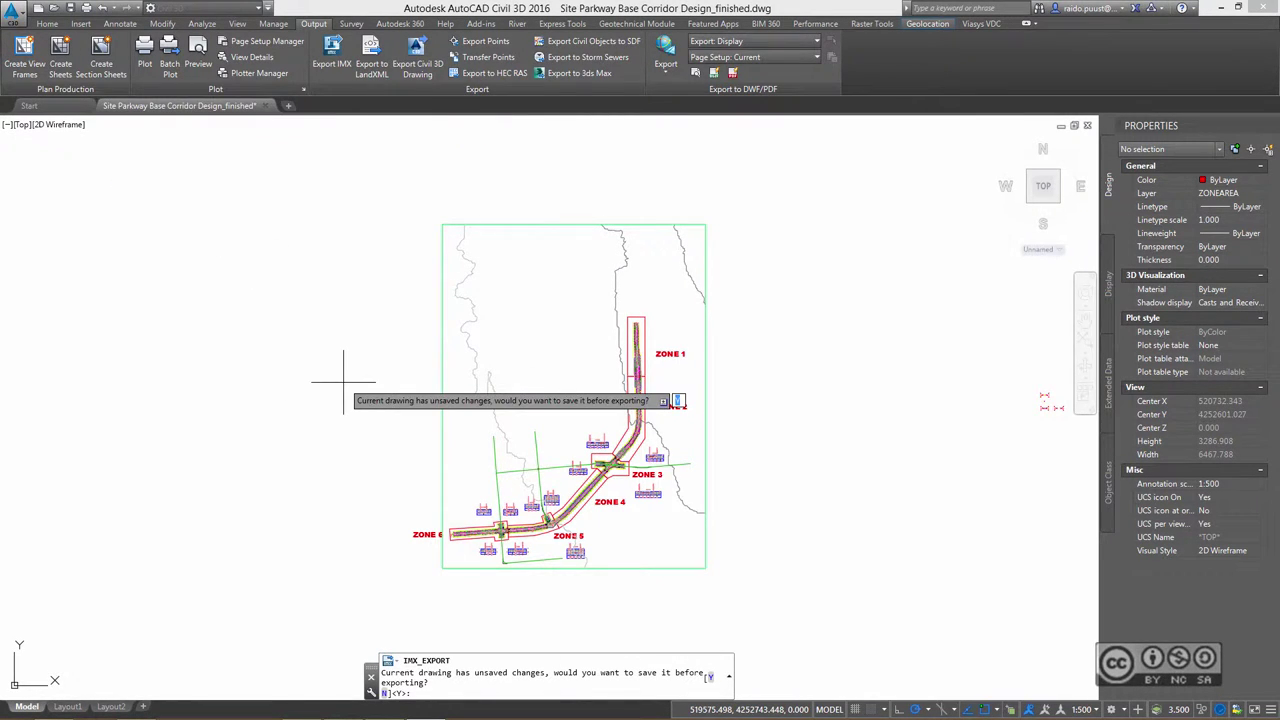
pyautogui.press('Return')
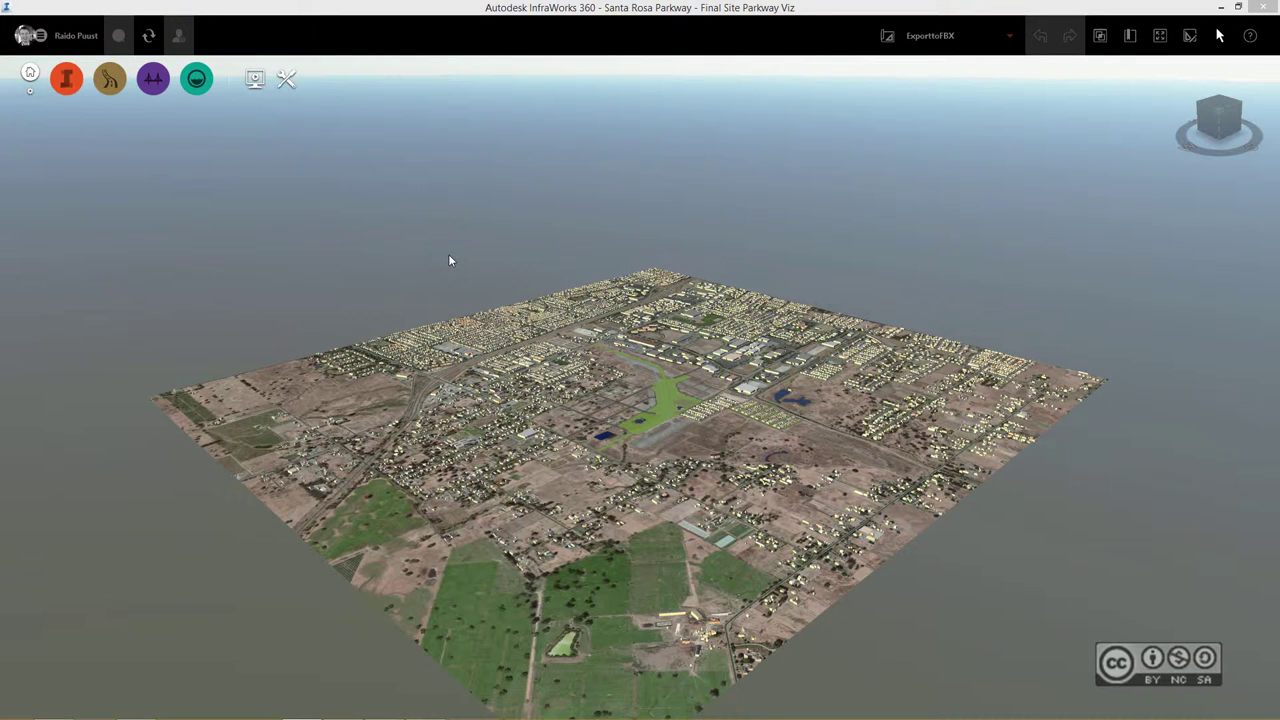
# Step: Remove the Site Parkway Base Corridor Design - SURFACES source from the model's data sources
pyautogui.click(66, 79)
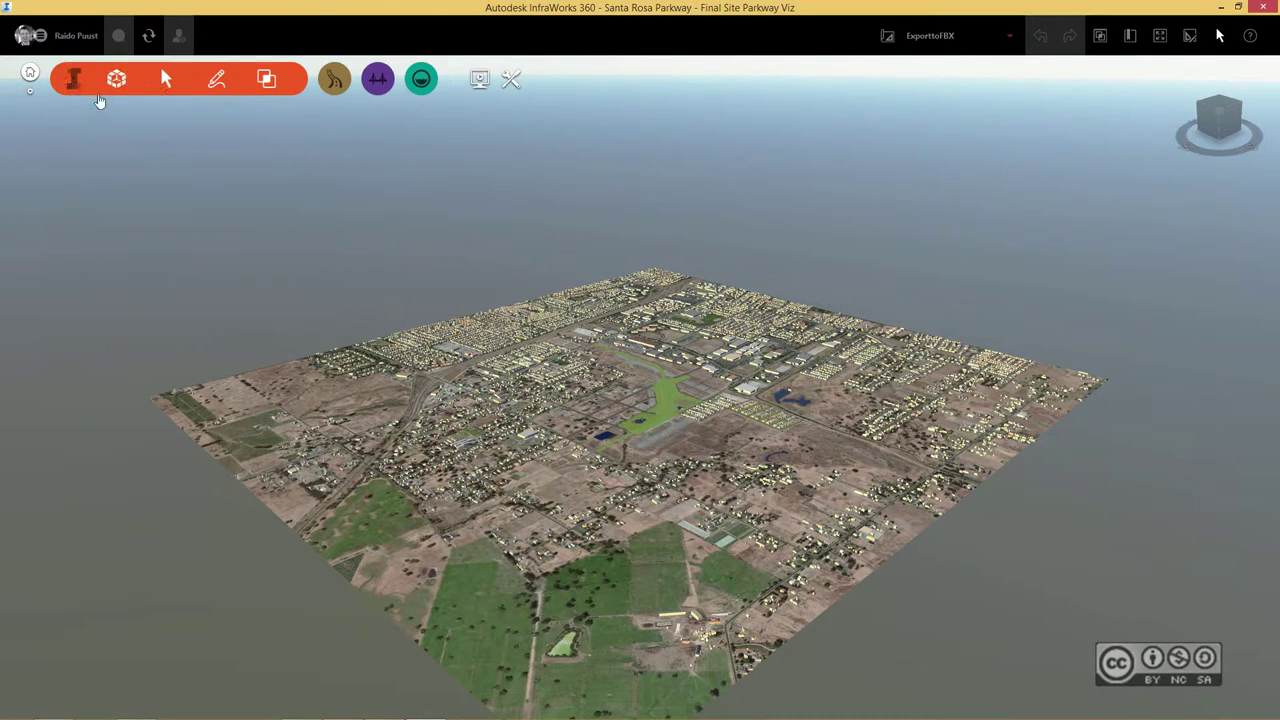
pyautogui.click(117, 80)
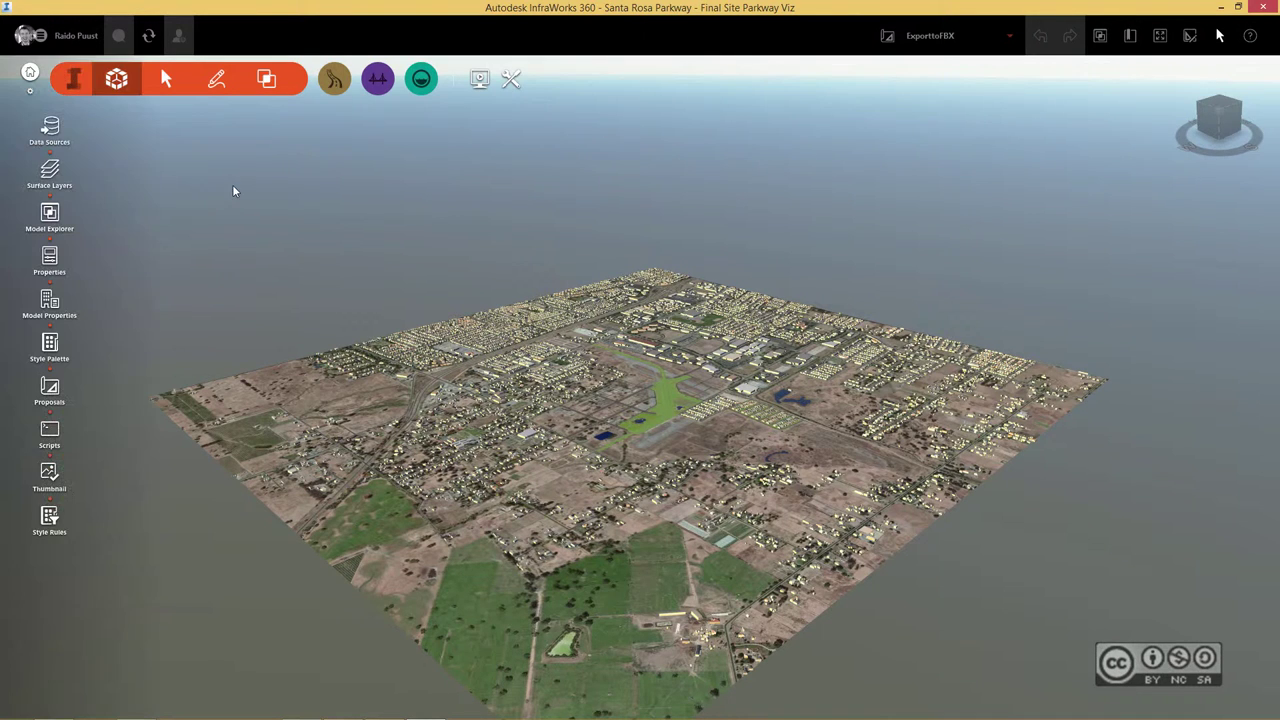
pyautogui.click(51, 130)
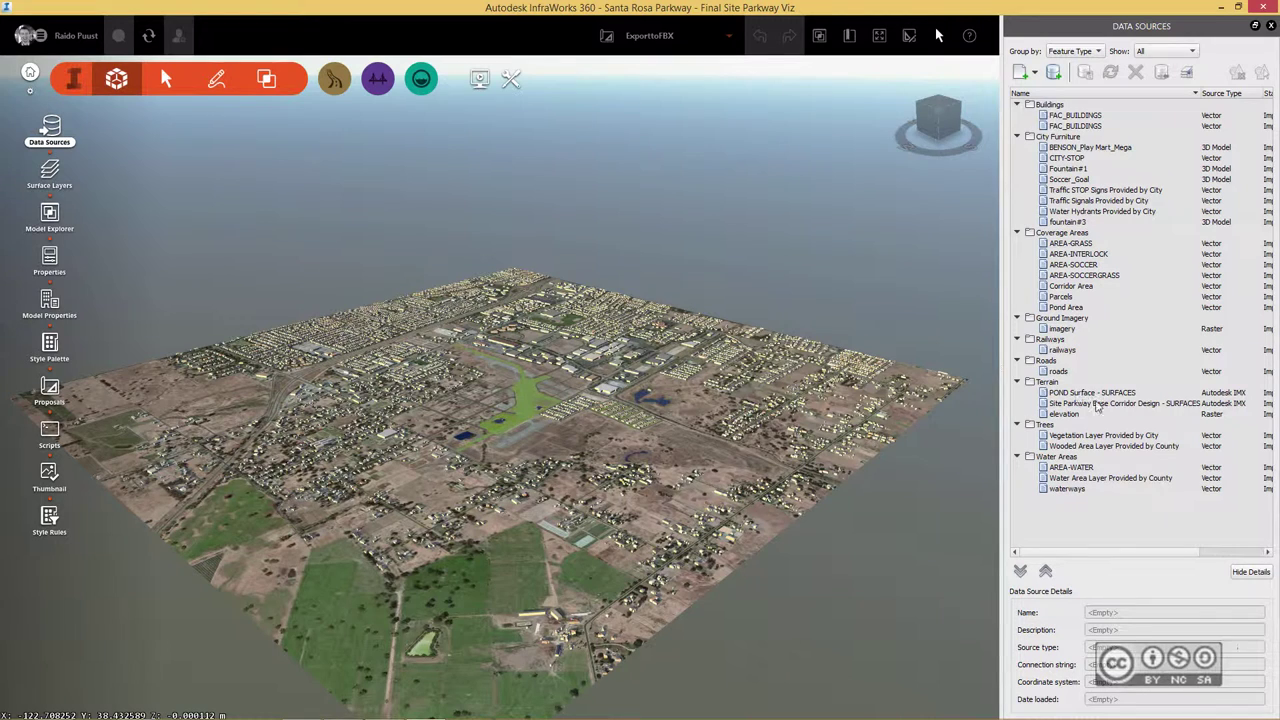
pyautogui.click(1098, 403)
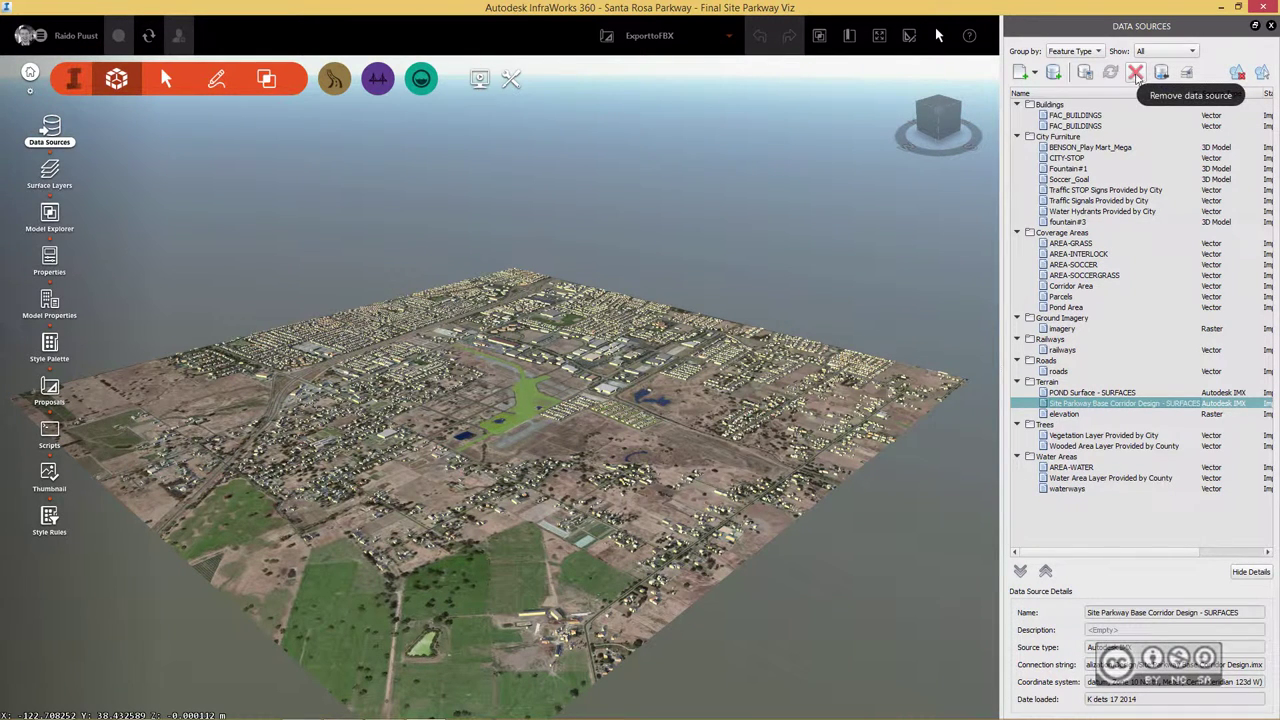
pyautogui.click(1136, 74)
pyautogui.click(681, 380)
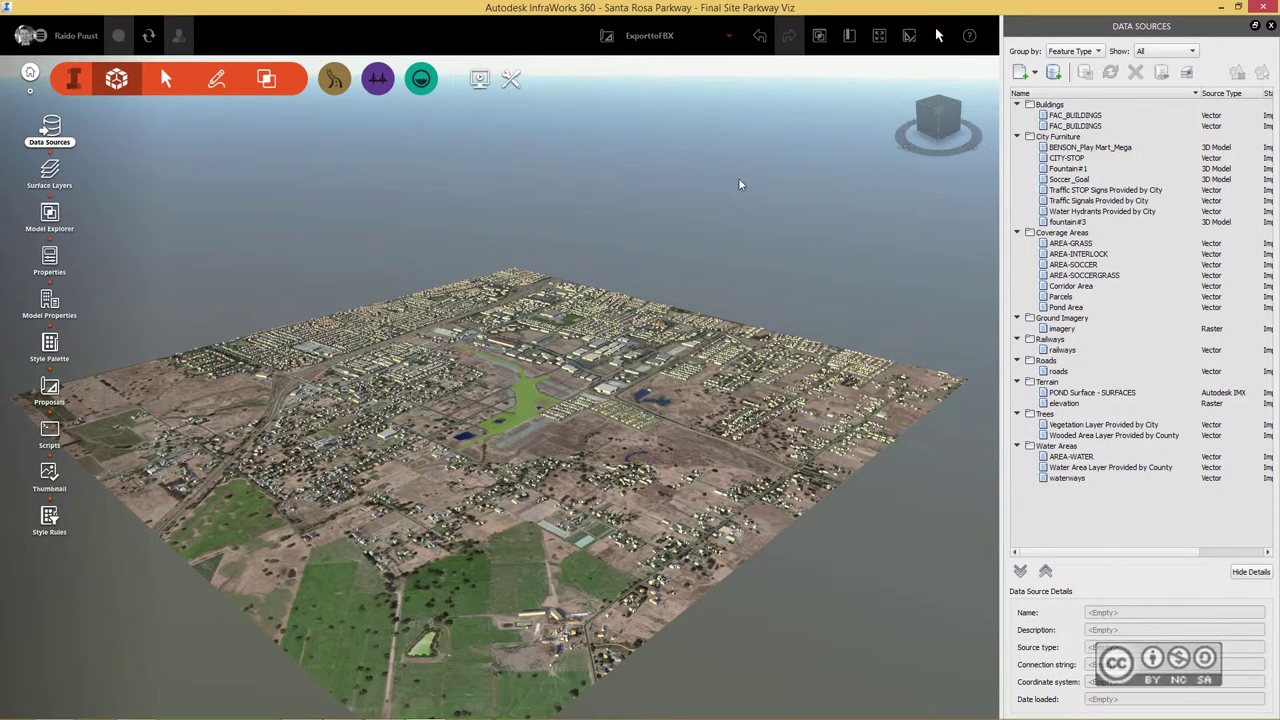
pyautogui.click(1037, 76)
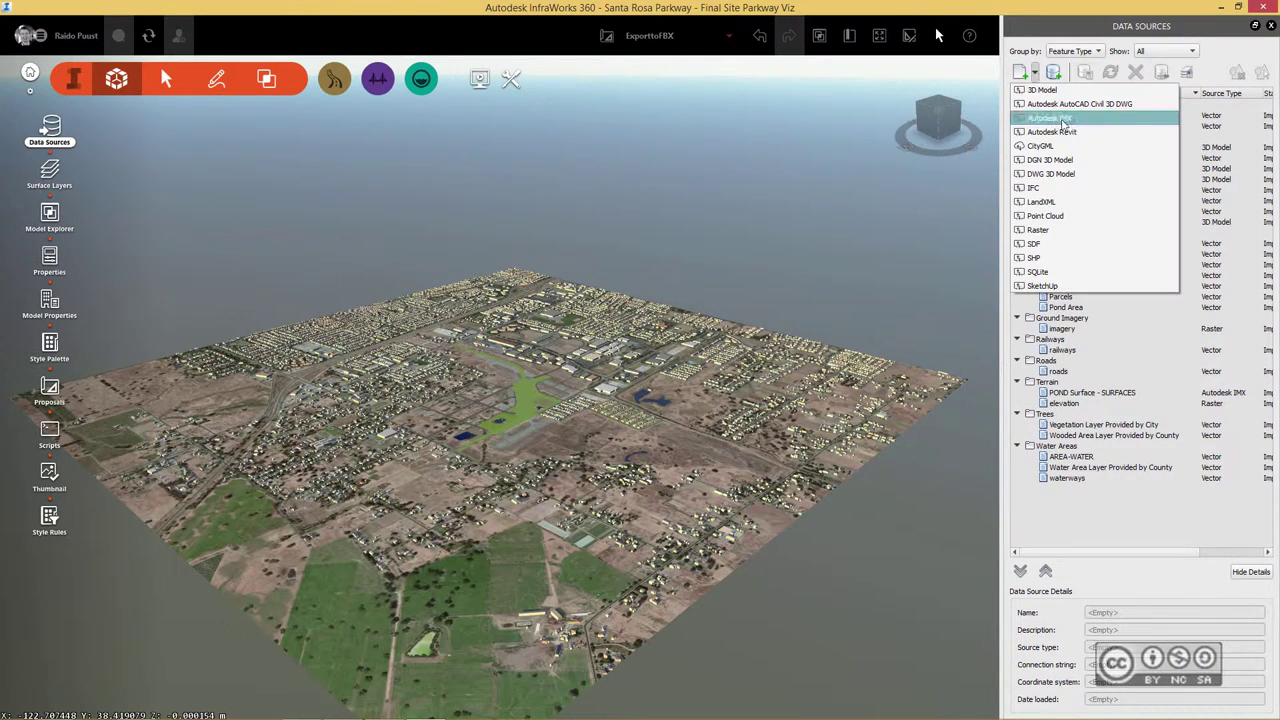
# Step: Import only SURFACES from the _finished corridor IMX file, then Close & Refresh the source
pyautogui.click(1058, 124)
pyautogui.click(210, 143)
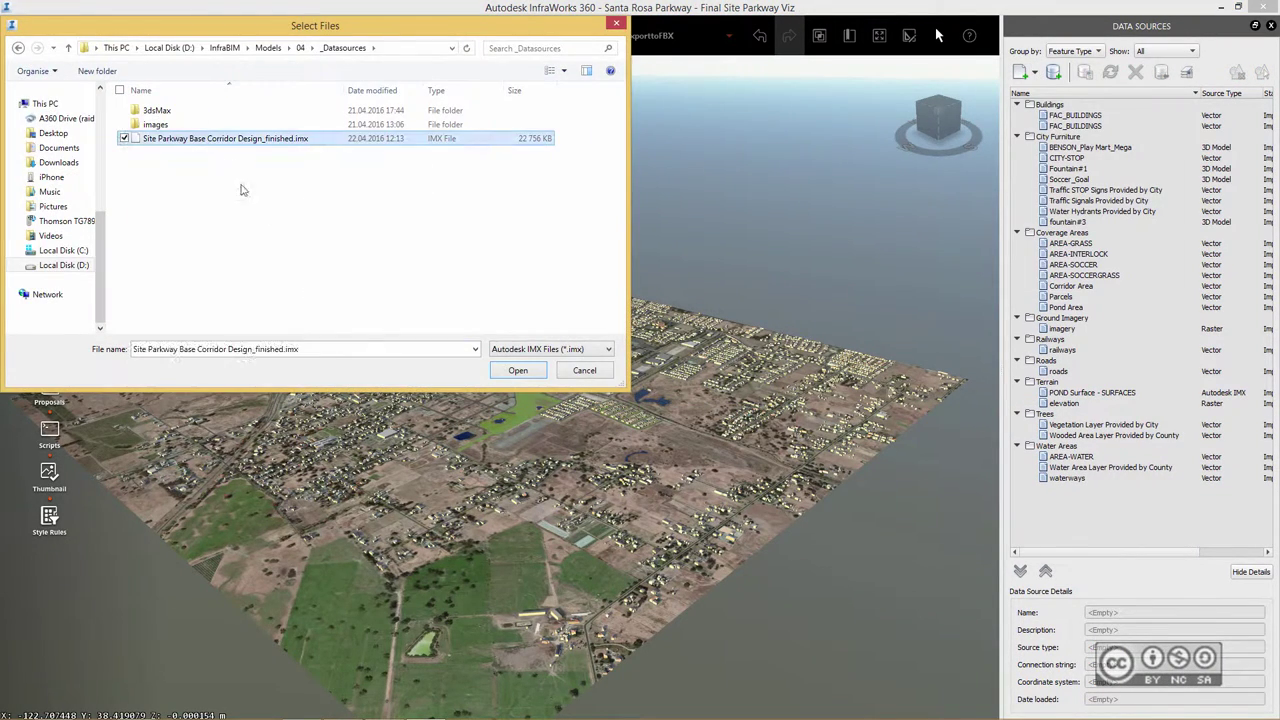
pyautogui.doubleClick(243, 140)
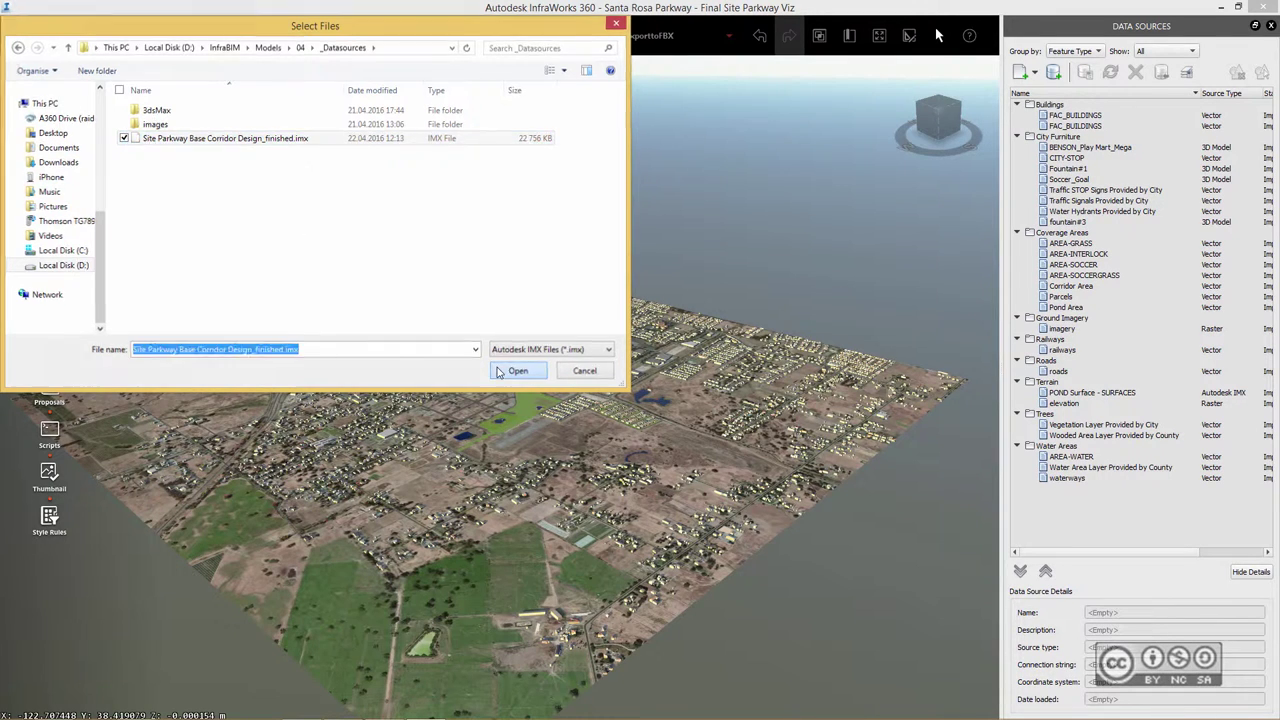
pyautogui.click(523, 260)
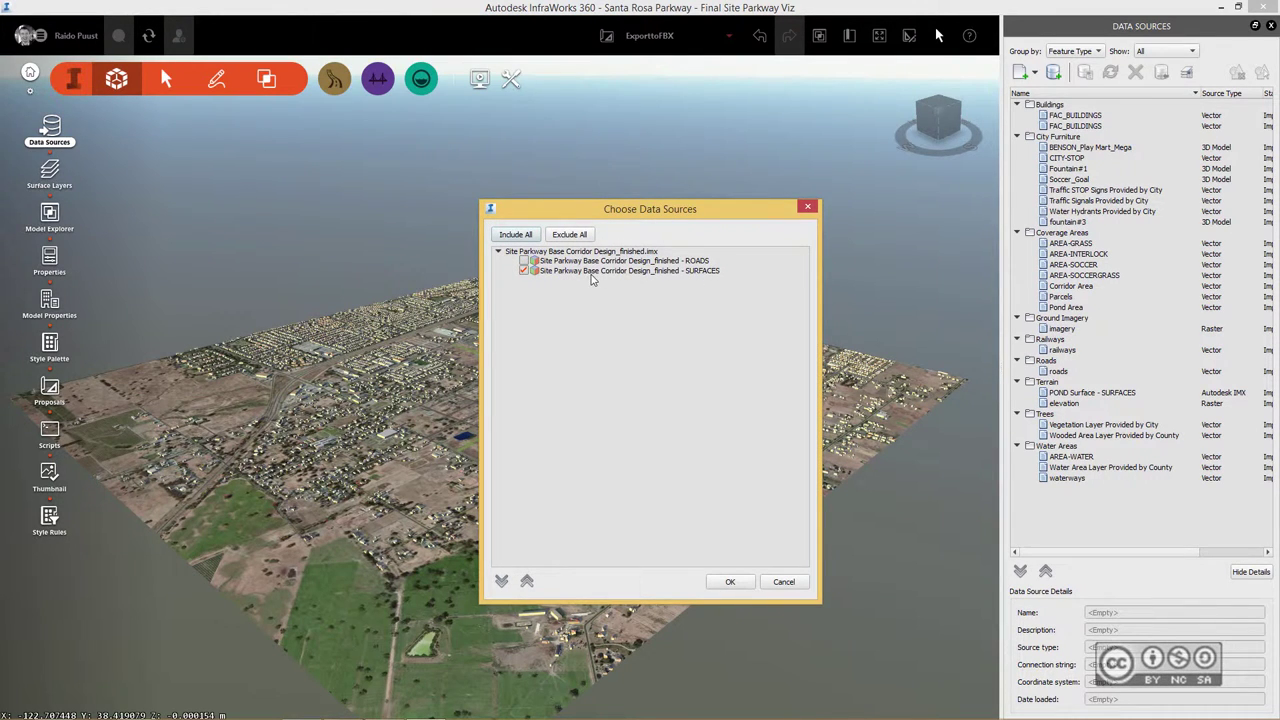
pyautogui.click(730, 582)
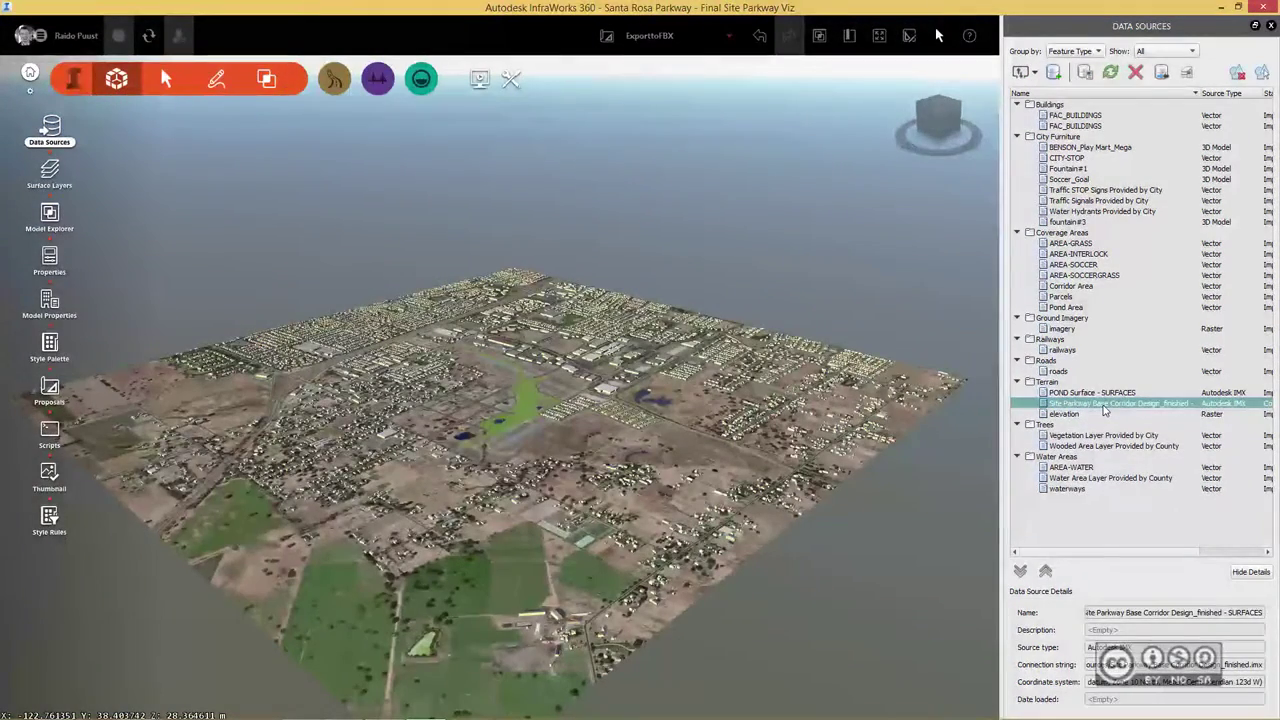
pyautogui.click(1085, 74)
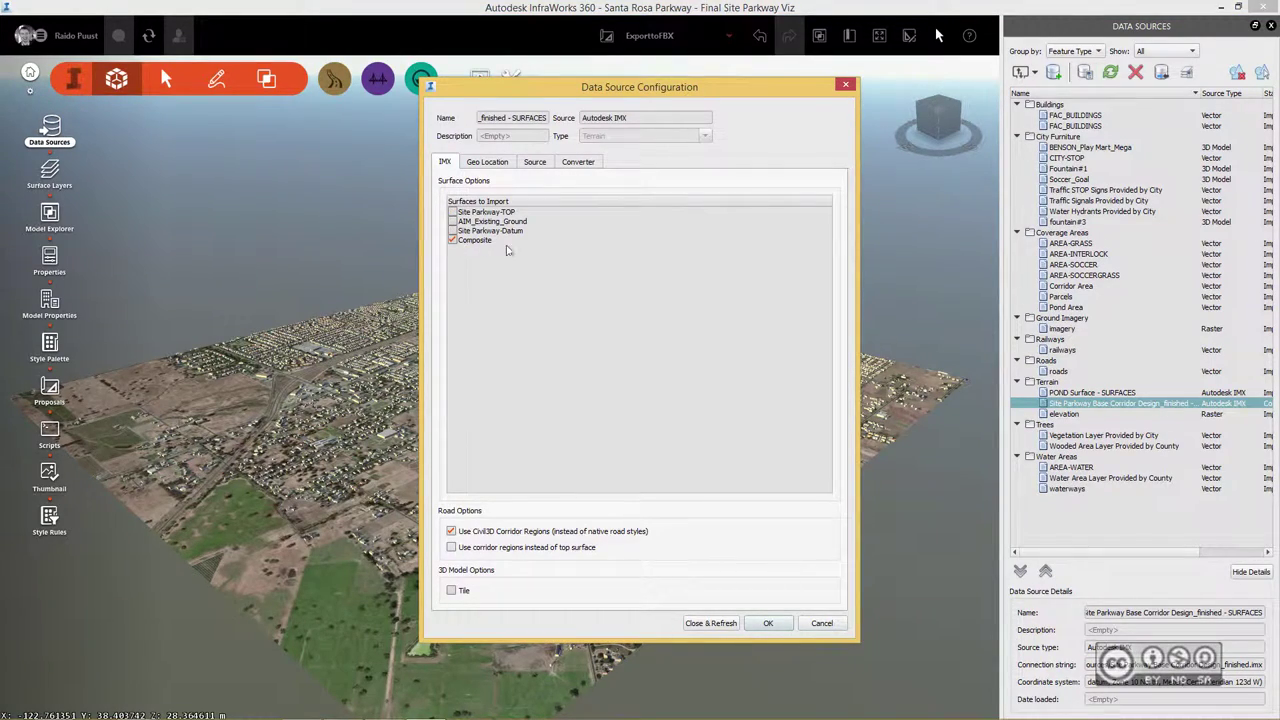
pyautogui.click(710, 623)
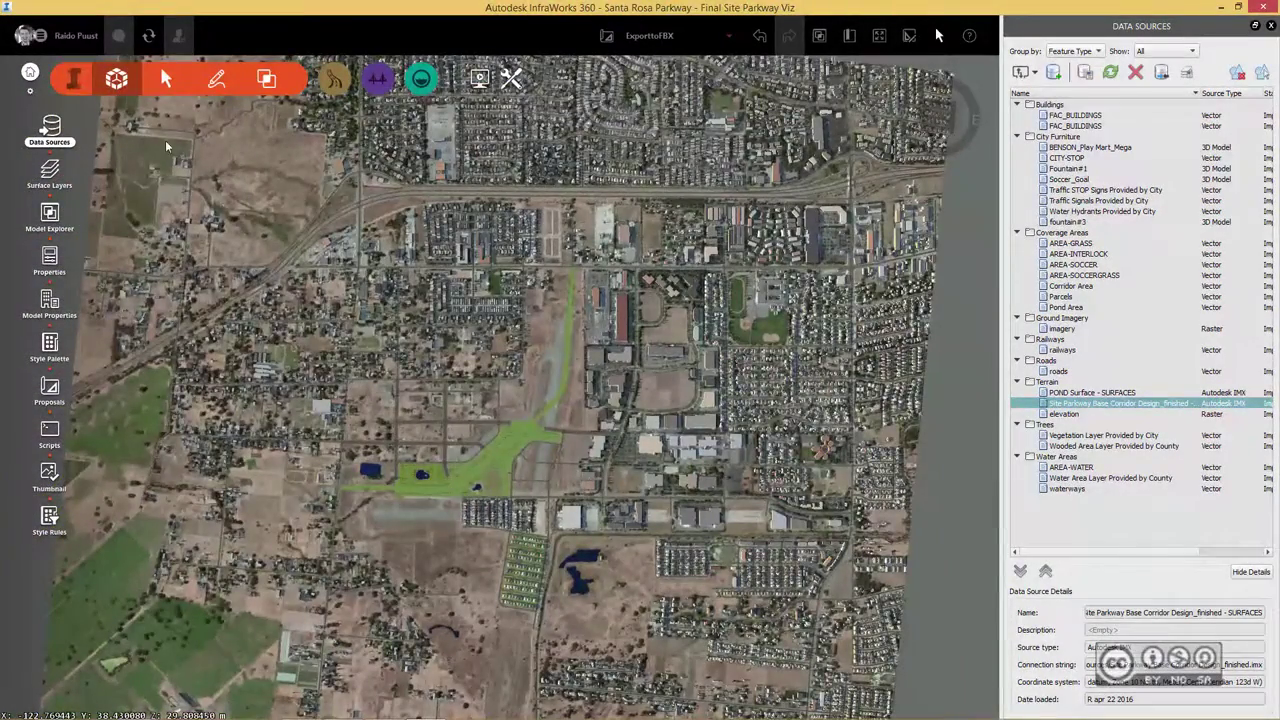
# Step: Start a 3D model export with a bounding-box region drawn over the parkway
pyautogui.click(511, 79)
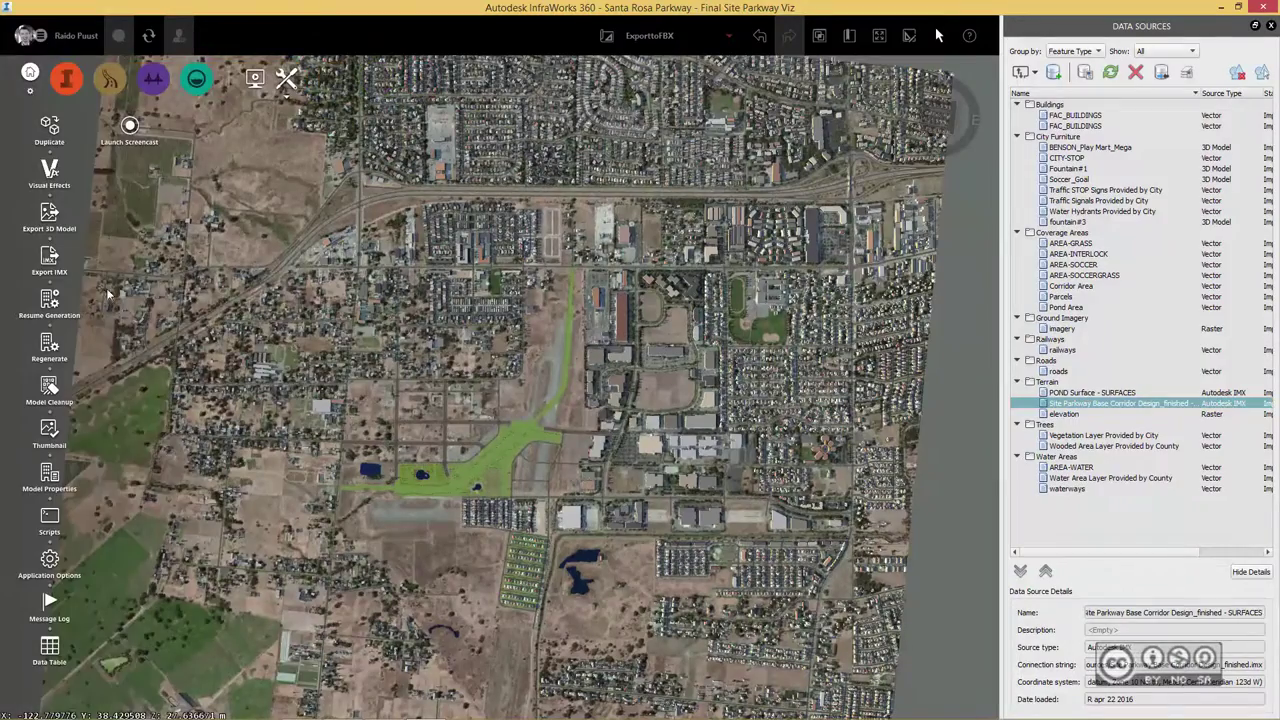
pyautogui.click(47, 215)
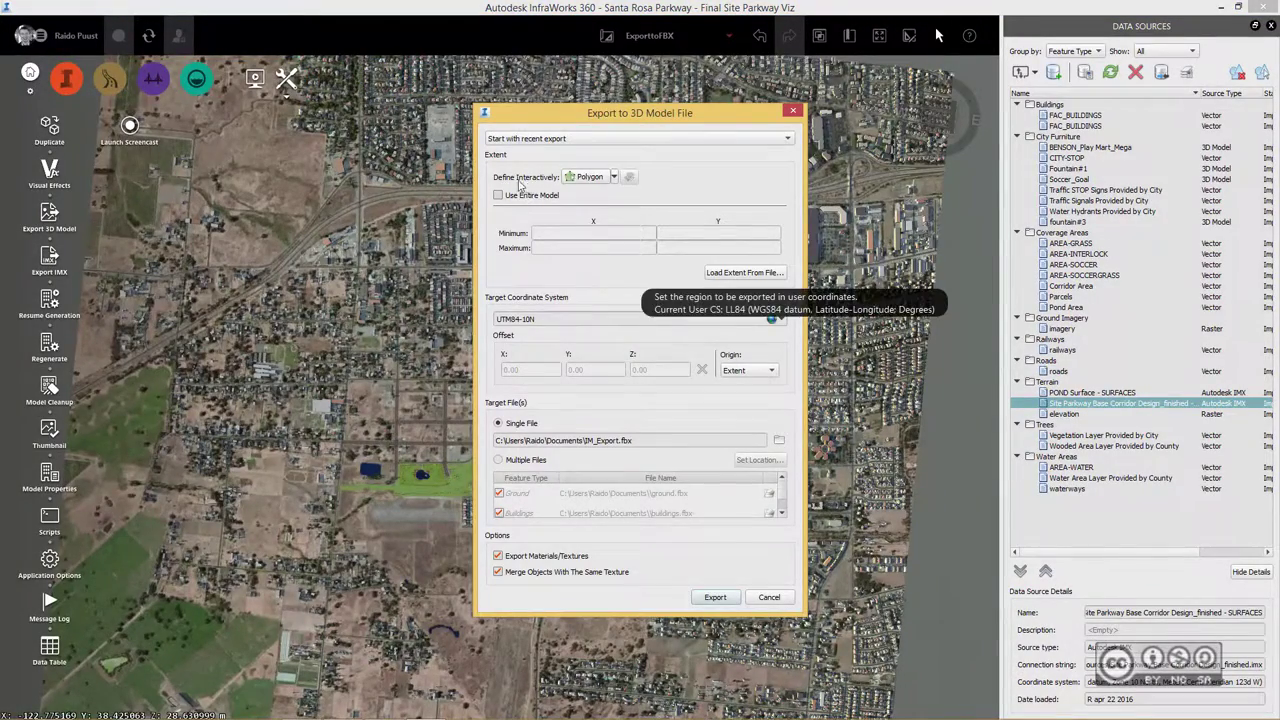
pyautogui.click(614, 177)
pyautogui.click(595, 187)
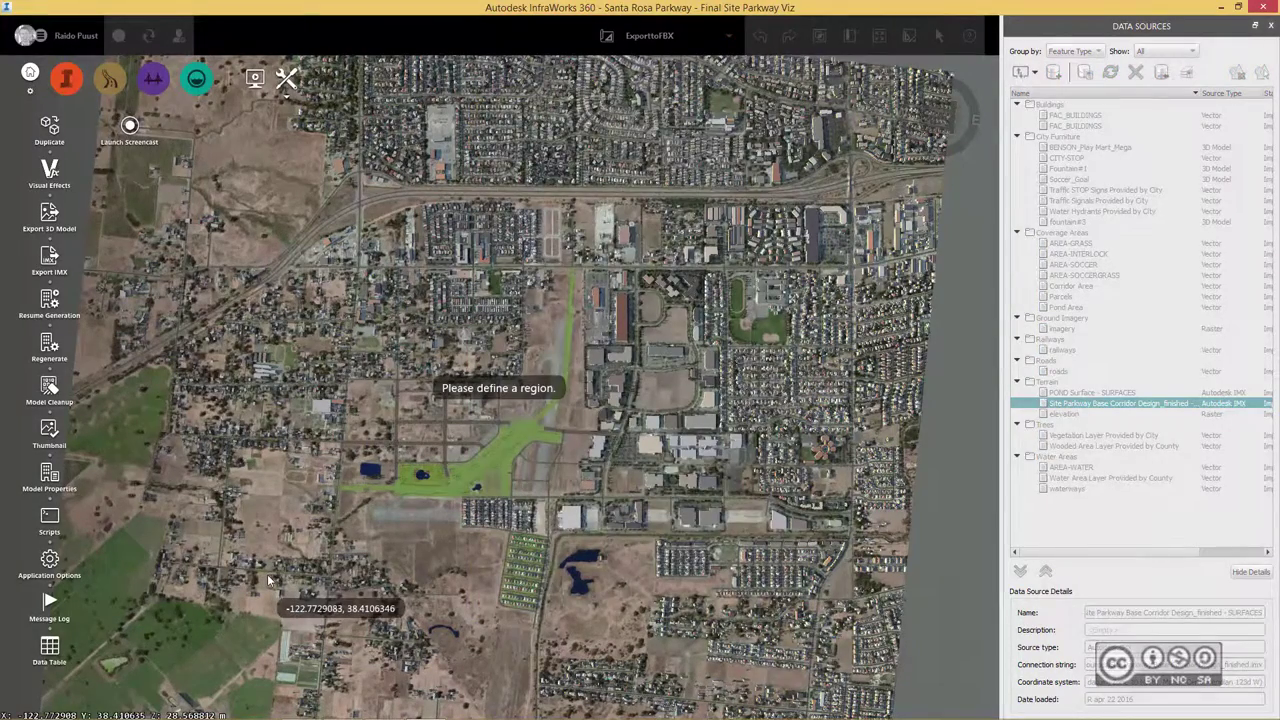
pyautogui.moveTo(268, 578); pyautogui.dragTo(770, 145)
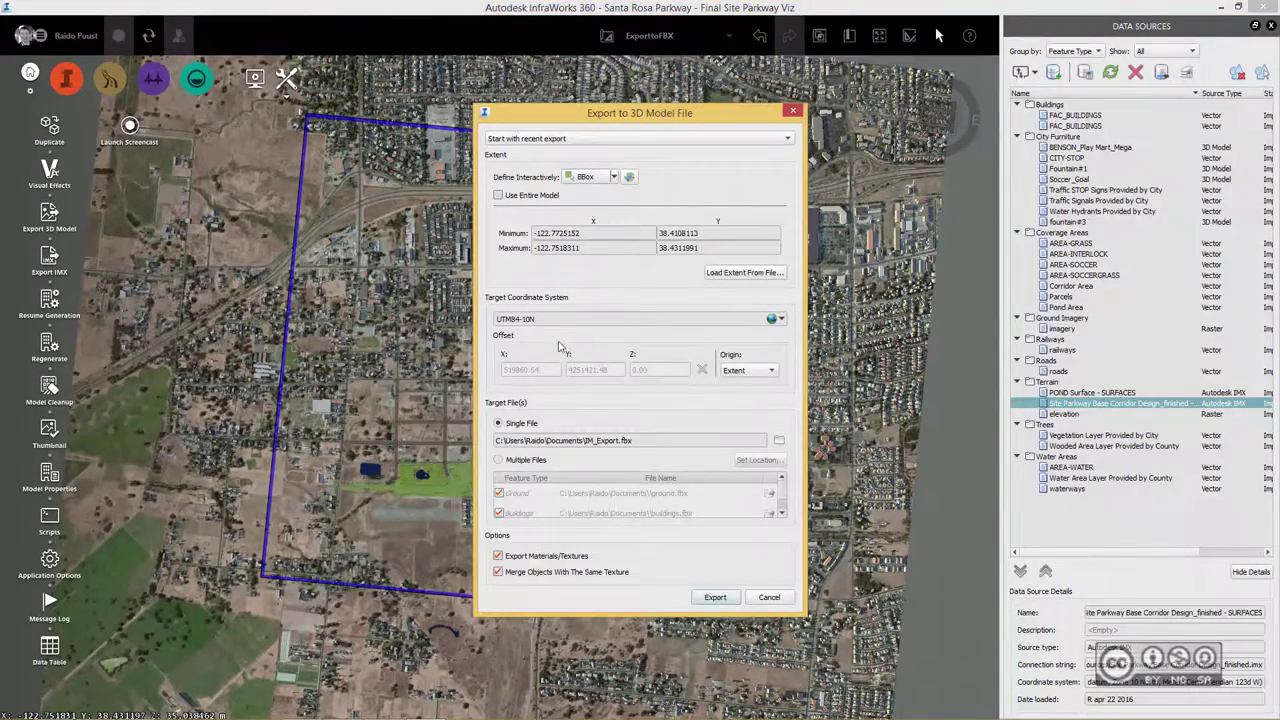
# Step: Set the export origin to User Defined and select the X offset value
pyautogui.click(748, 372)
pyautogui.click(746, 398)
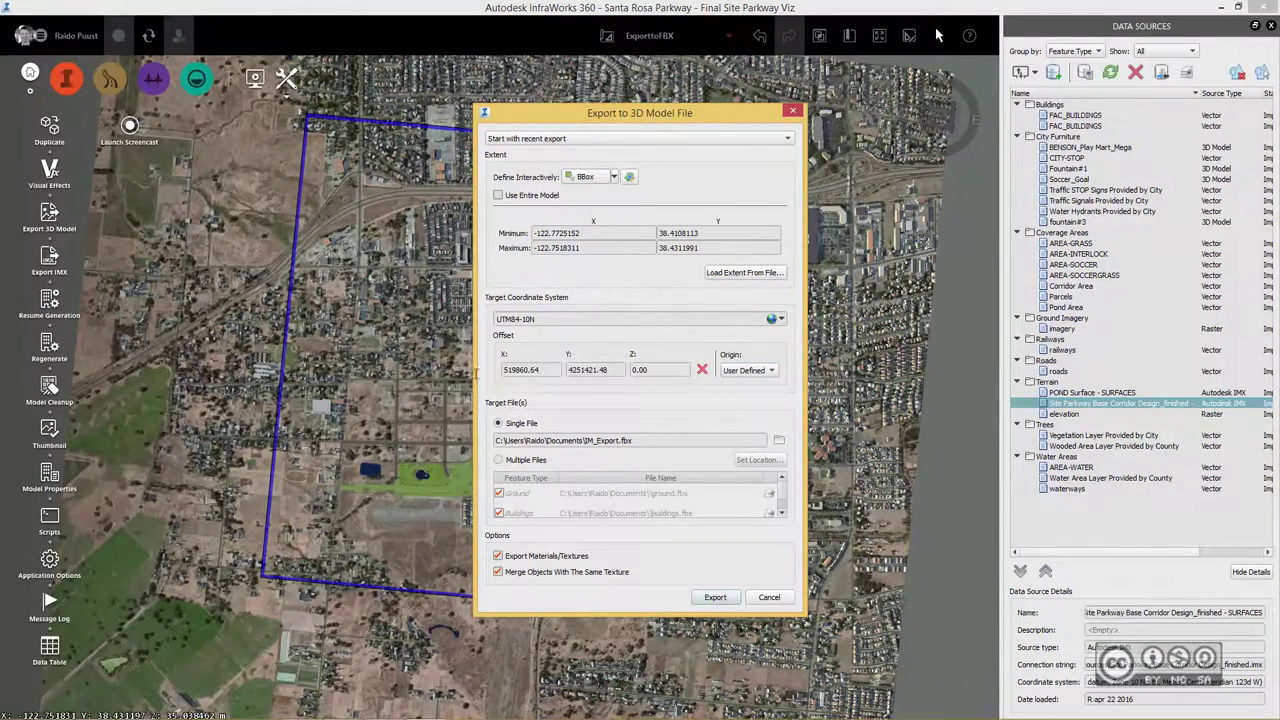
pyautogui.doubleClick(522, 370)
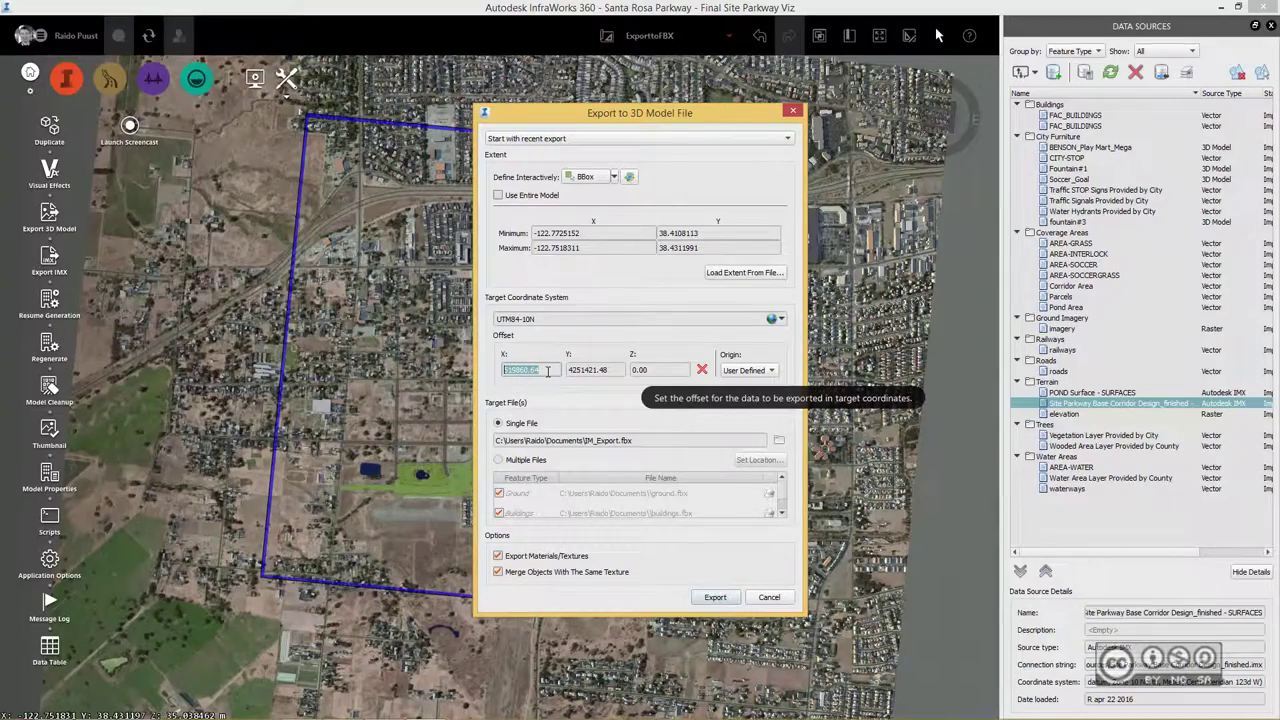
# Step: Enter origin offsets X 520046 and Y 4251597
pyautogui.write('520046')
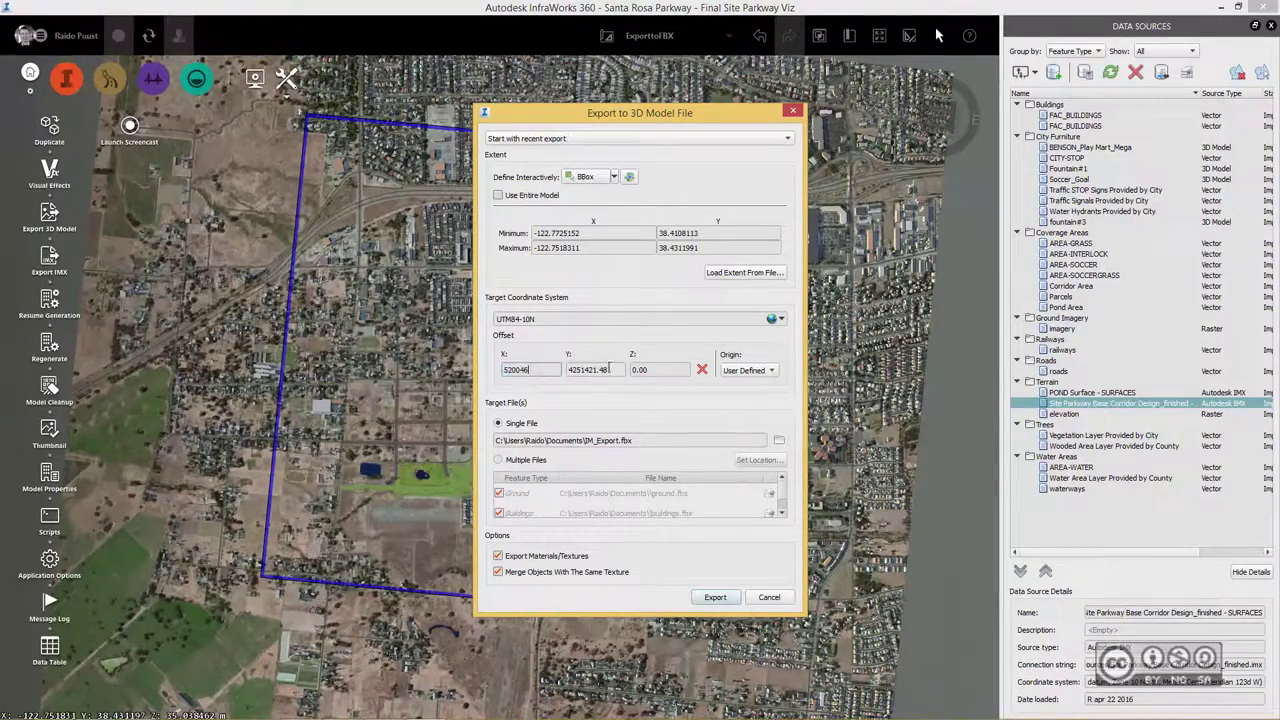
pyautogui.press('Tab')
pyautogui.write('4251597')
# Step: Export the region with materials to IM_Export_from_InfraWorks360.fbx in the 04 models folder
pyautogui.click(781, 442)
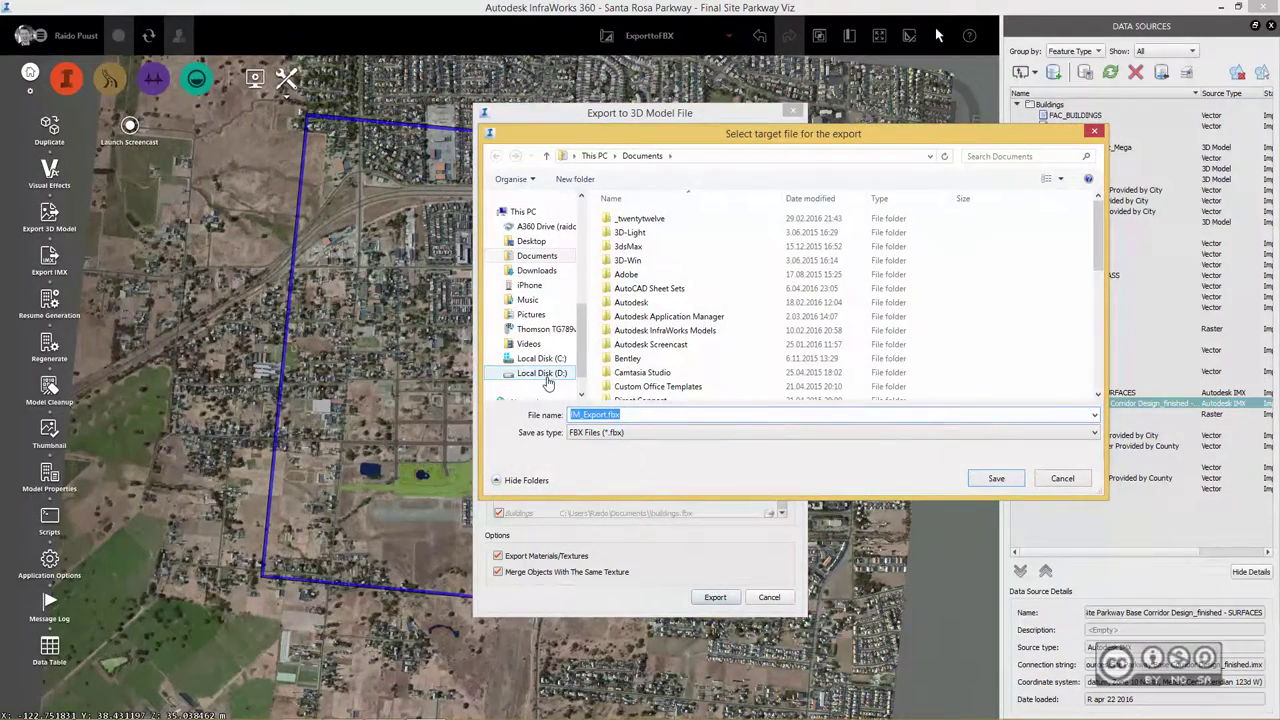
pyautogui.click(995, 482)
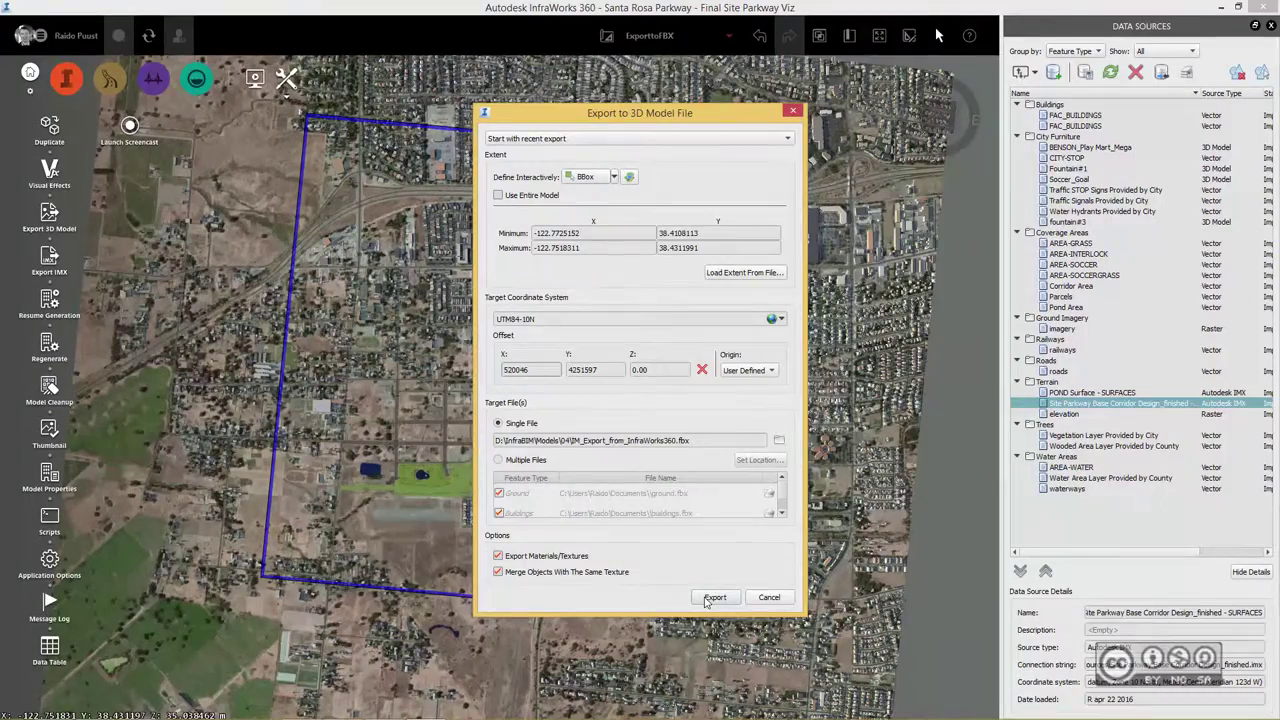
pyautogui.click(710, 598)
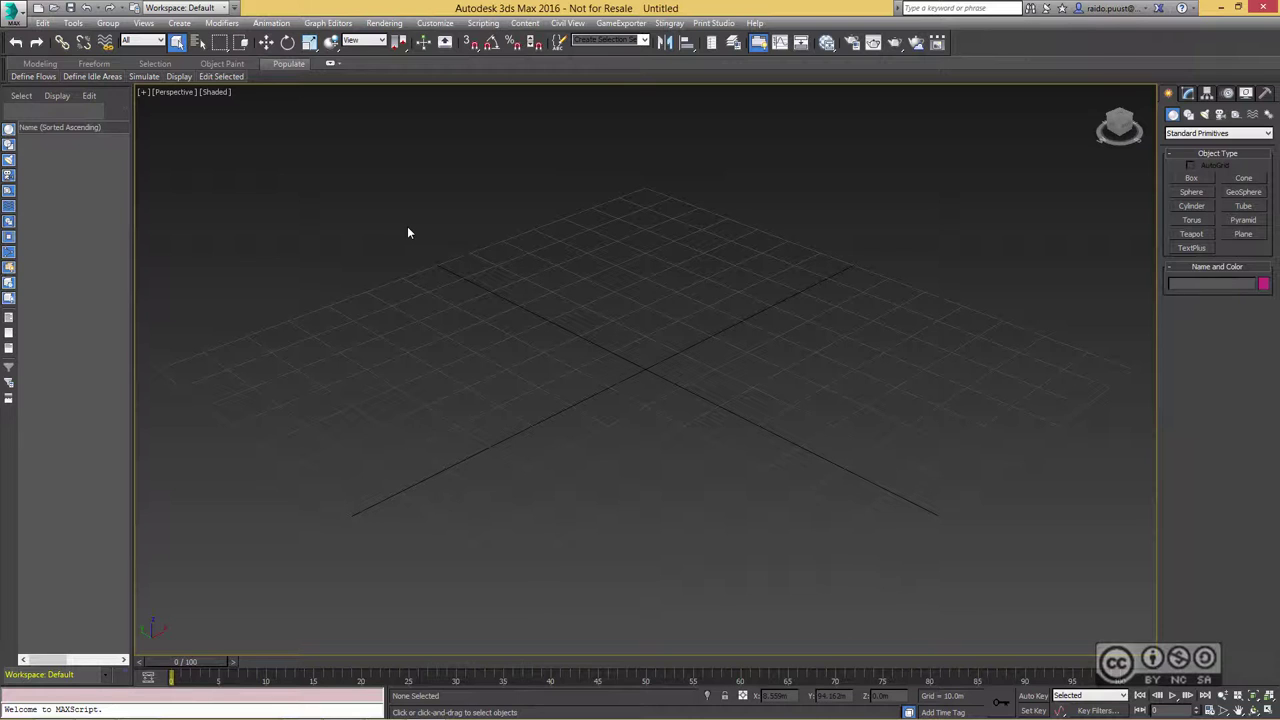
# Step: Import IM_Export_from_InfraWorks360.fbx using the Autodesk Architectural (Revit) preset
pyautogui.click(12, 12)
pyautogui.moveTo(47, 197)
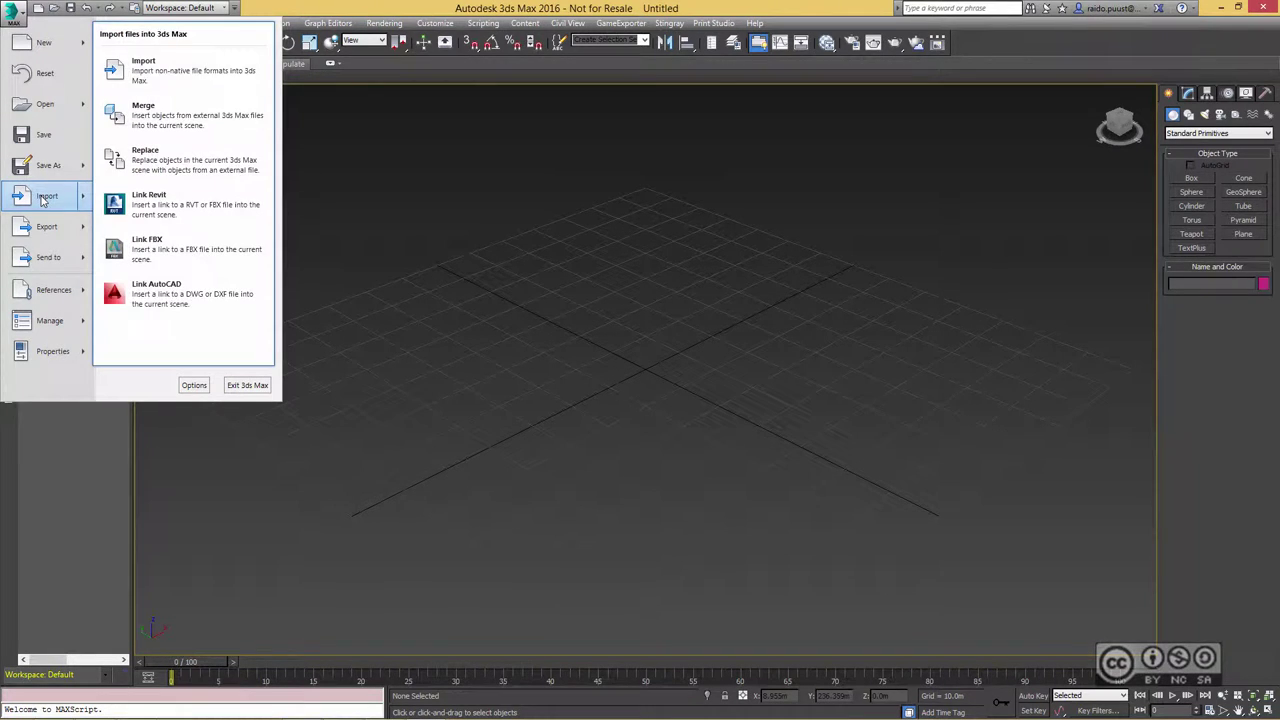
pyautogui.click(135, 57)
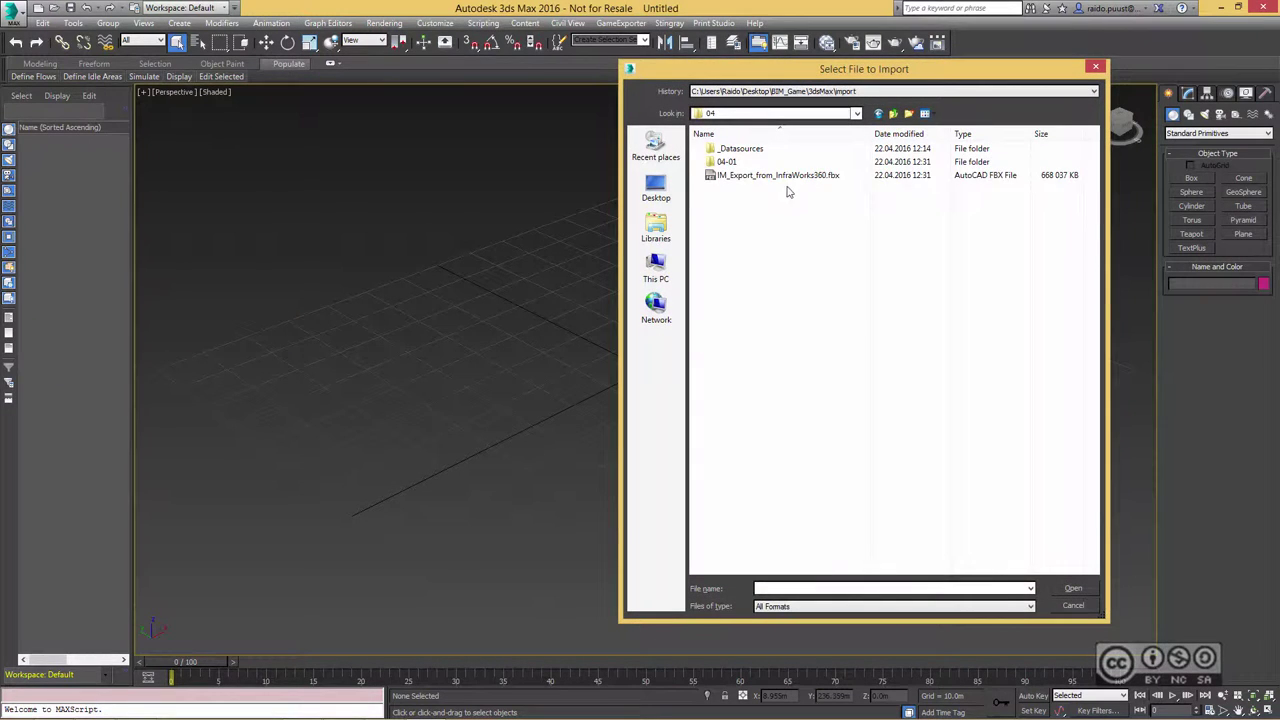
pyautogui.click(785, 176)
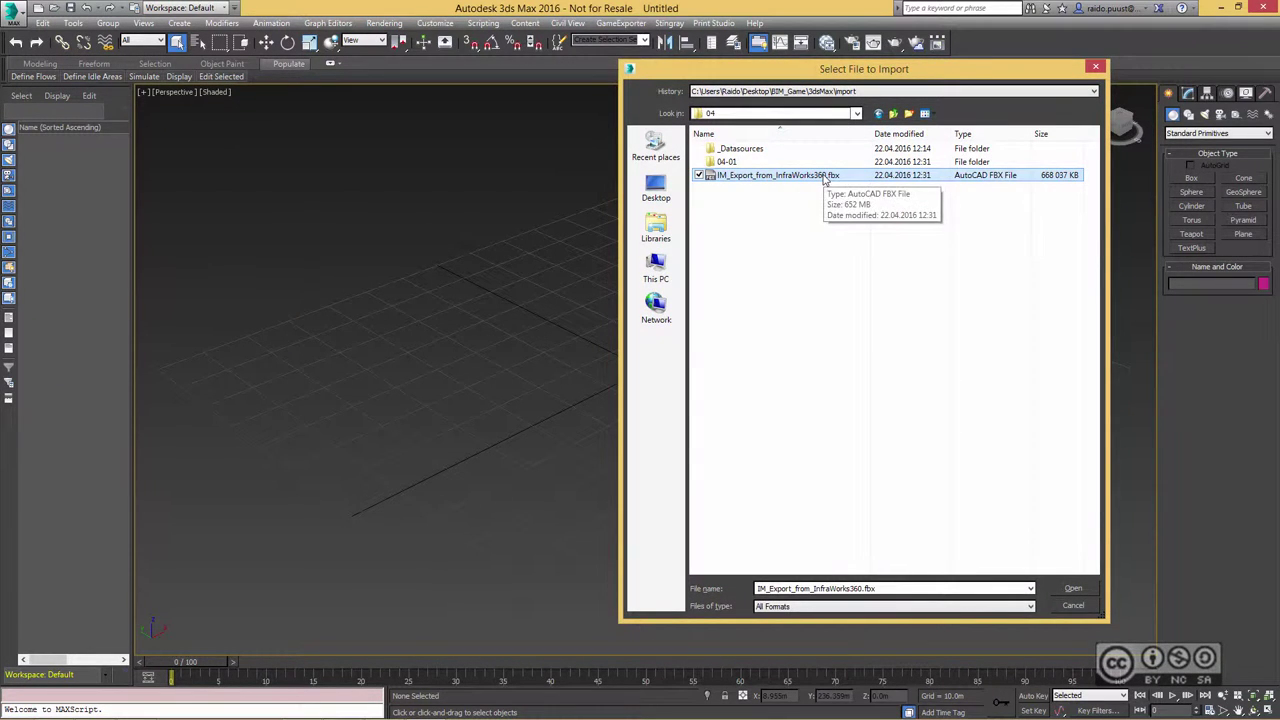
pyautogui.click(1072, 590)
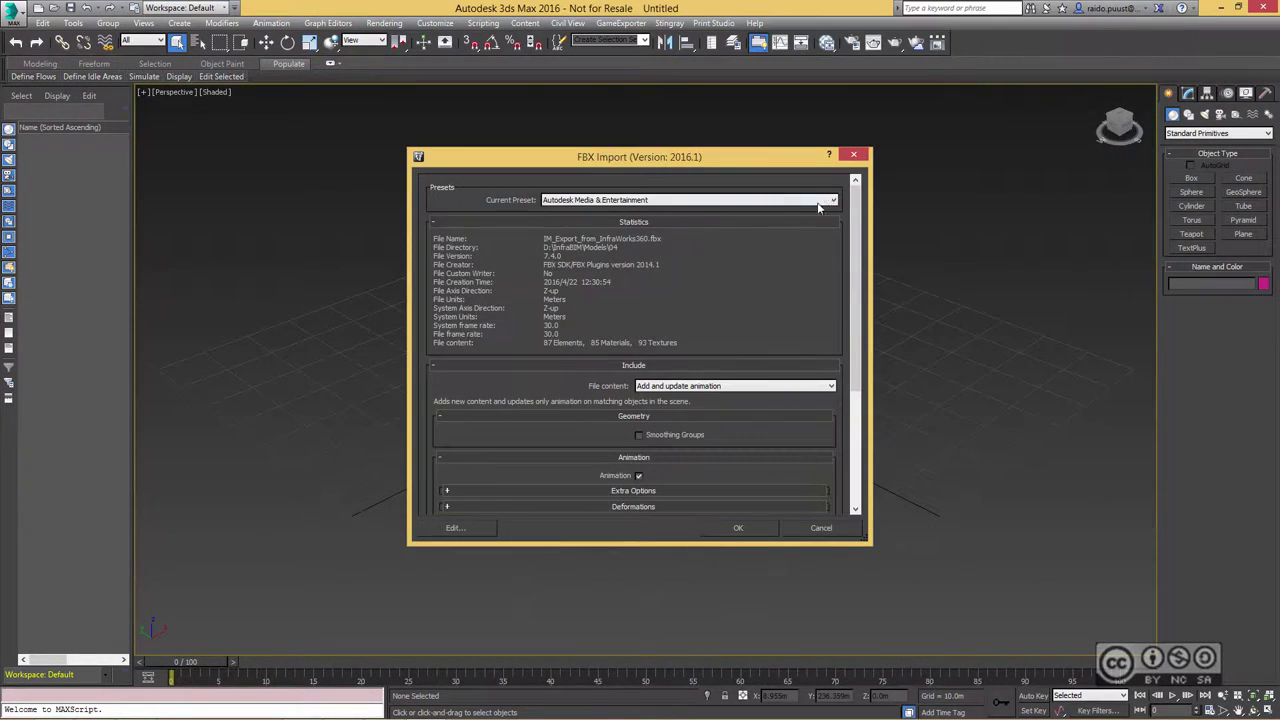
pyautogui.click(830, 202)
pyautogui.click(625, 213)
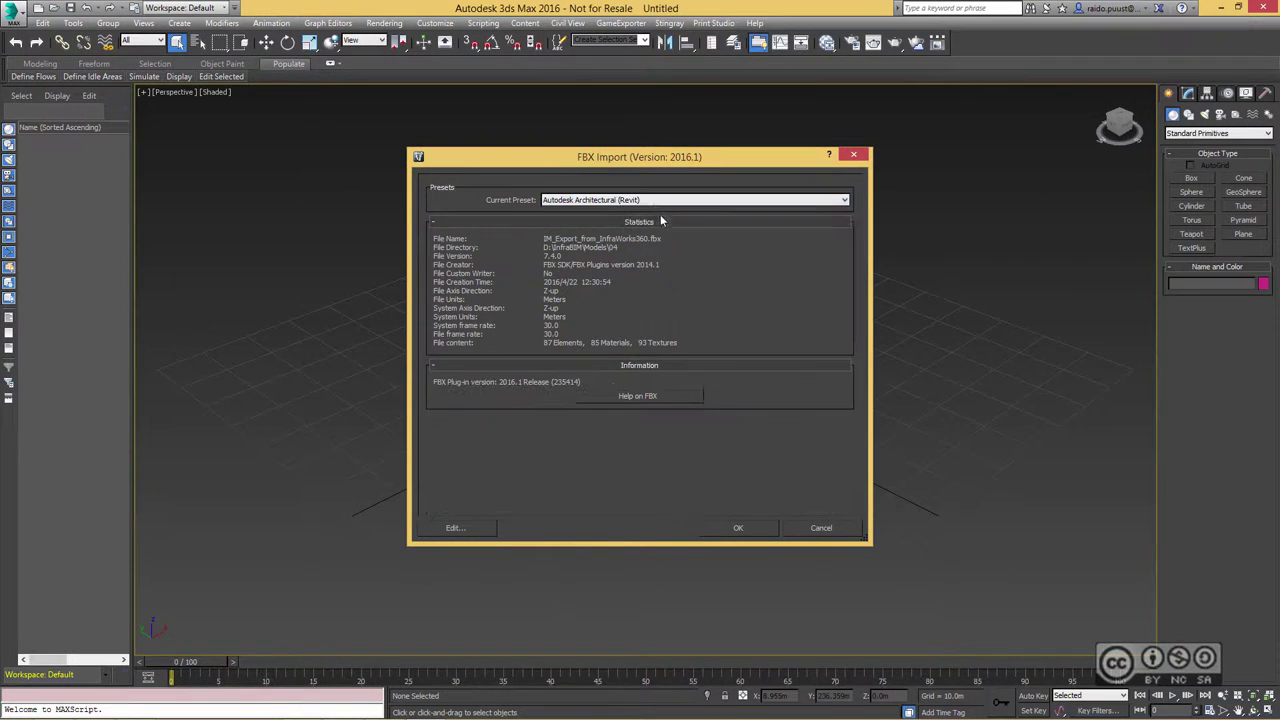
pyautogui.click(759, 533)
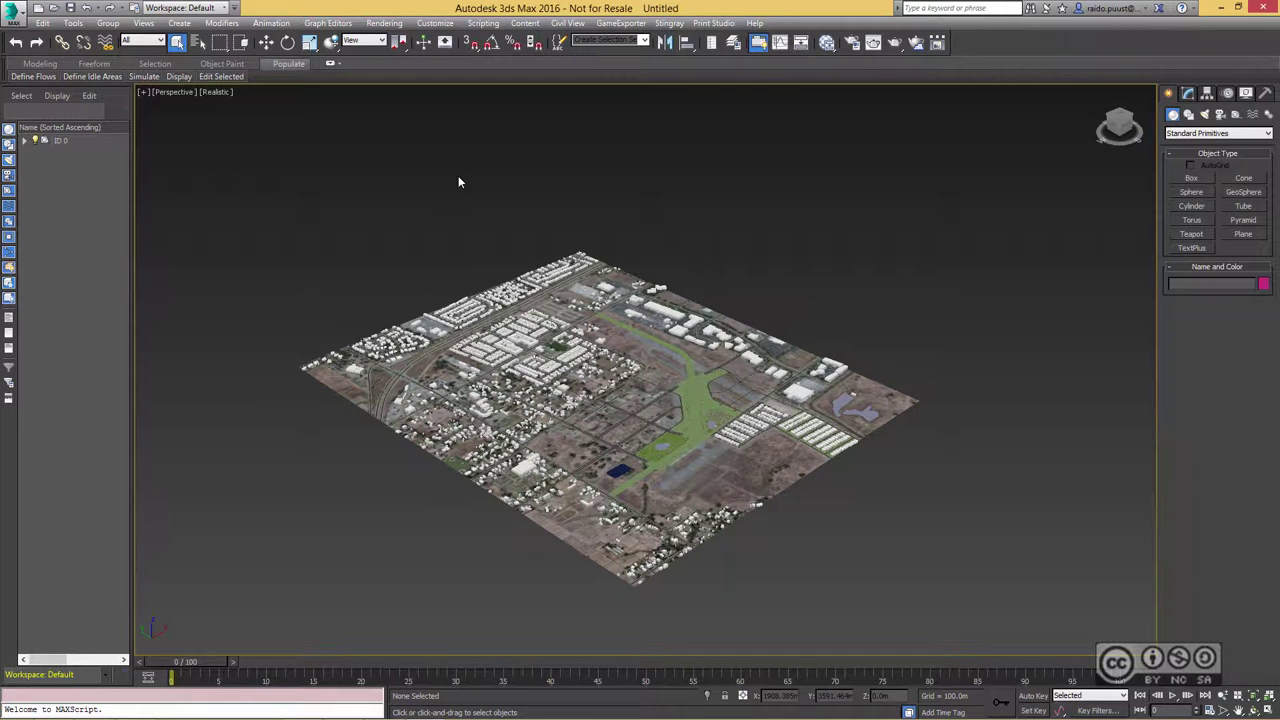
# Step: Save the imported city scene as SceneFromInfraWorks360.max in the _Datasources folder
pyautogui.click(70, 7)
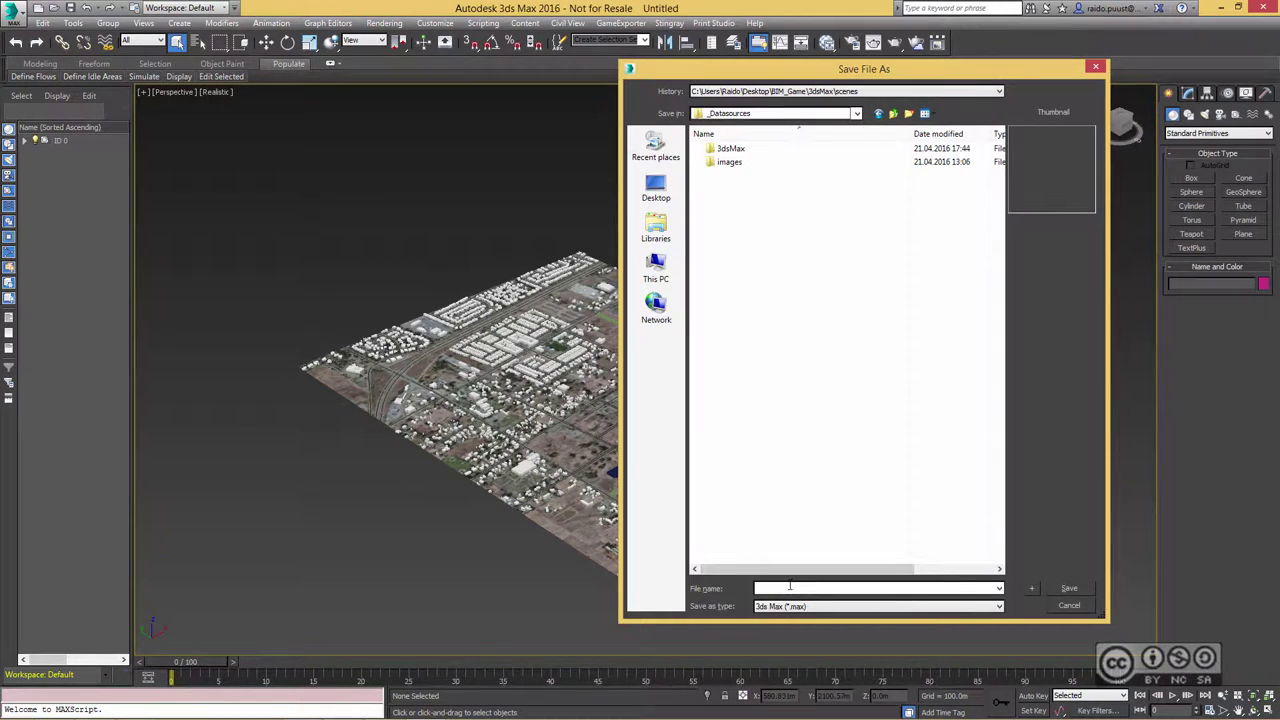
pyautogui.write('SceneFromInfraWorks360')
pyautogui.click(1066, 590)
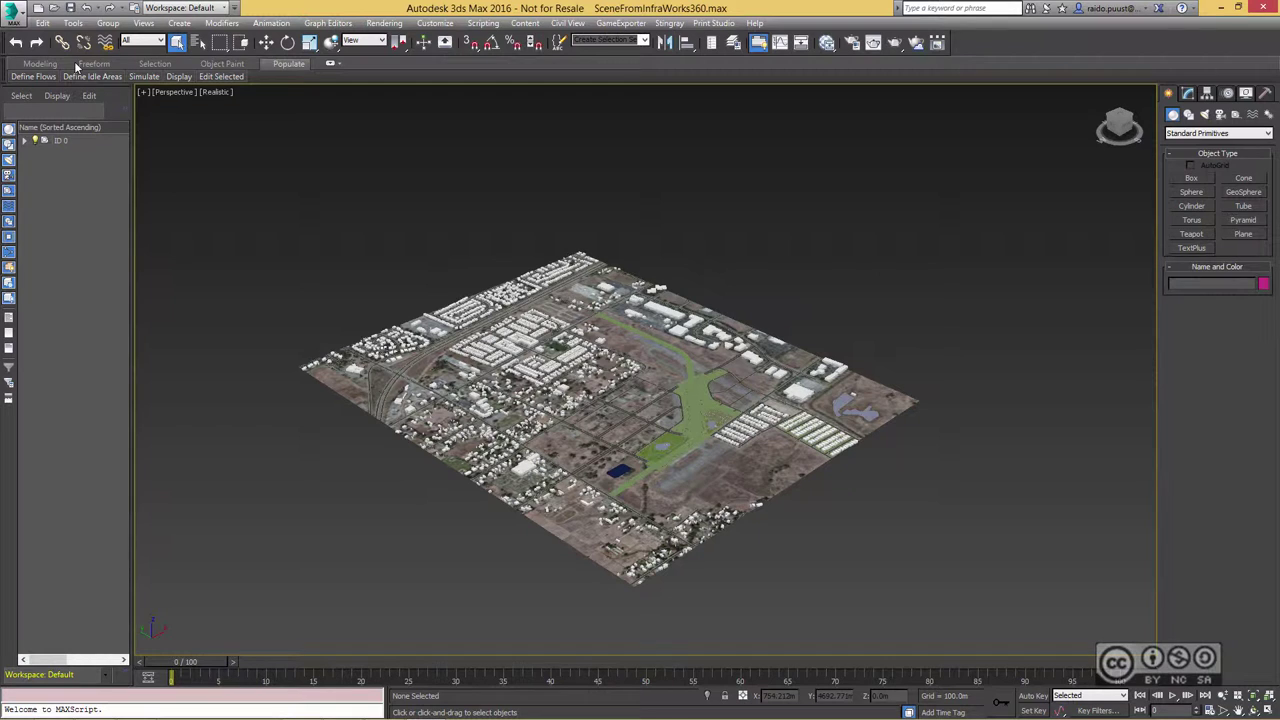
# Step: Open SiteParkway VSP Imported_with_traffic_and_people.max and delete its selected site surface
pyautogui.hotkey('ctrl', 'o')
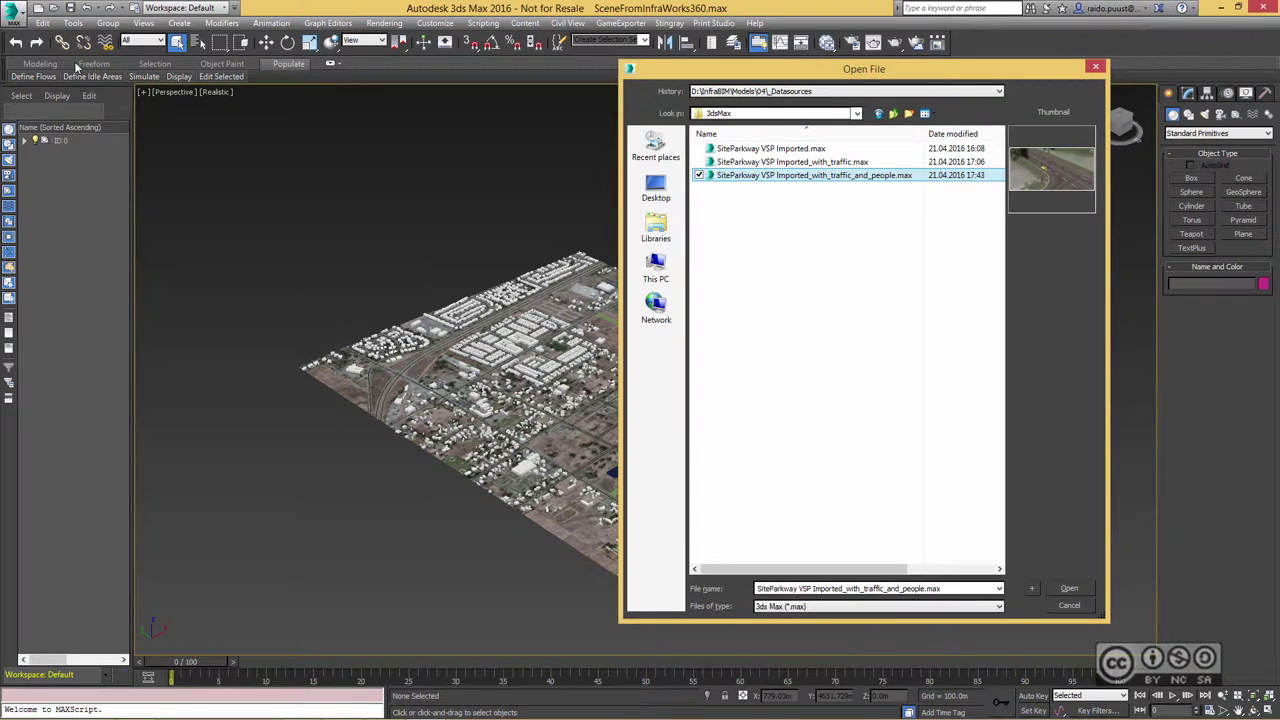
pyautogui.press('Return')
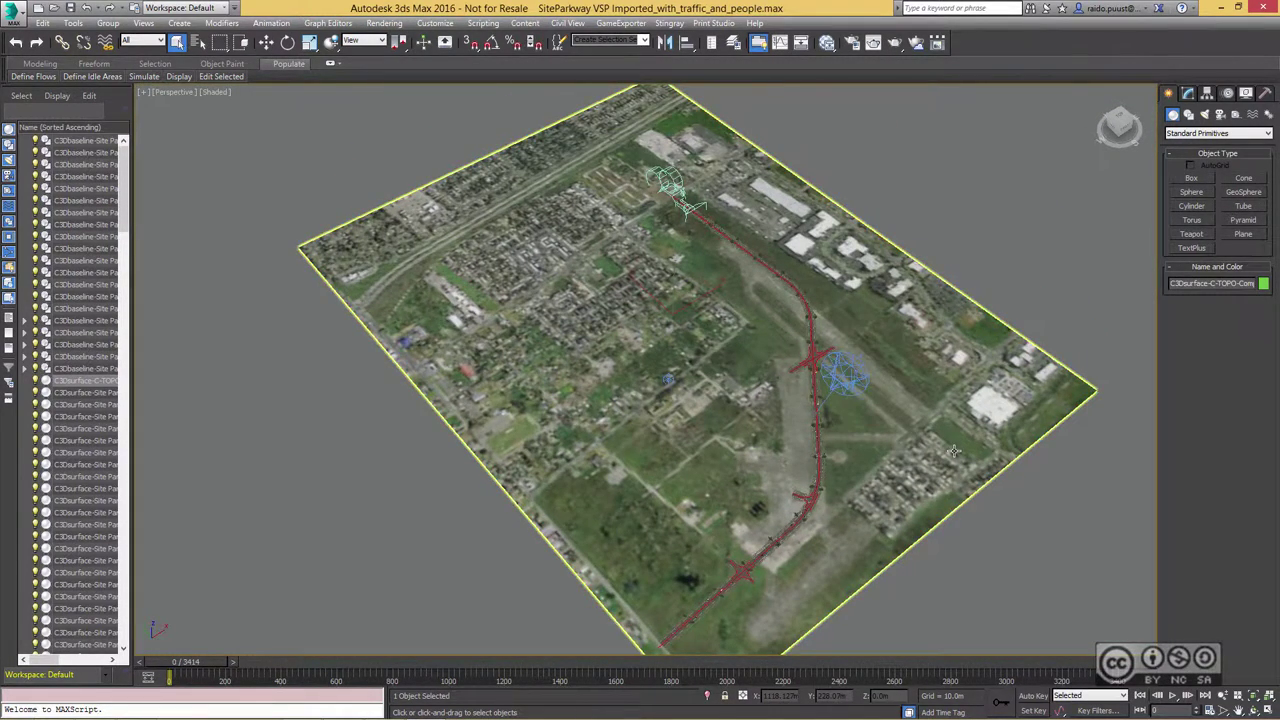
pyautogui.press('Delete')
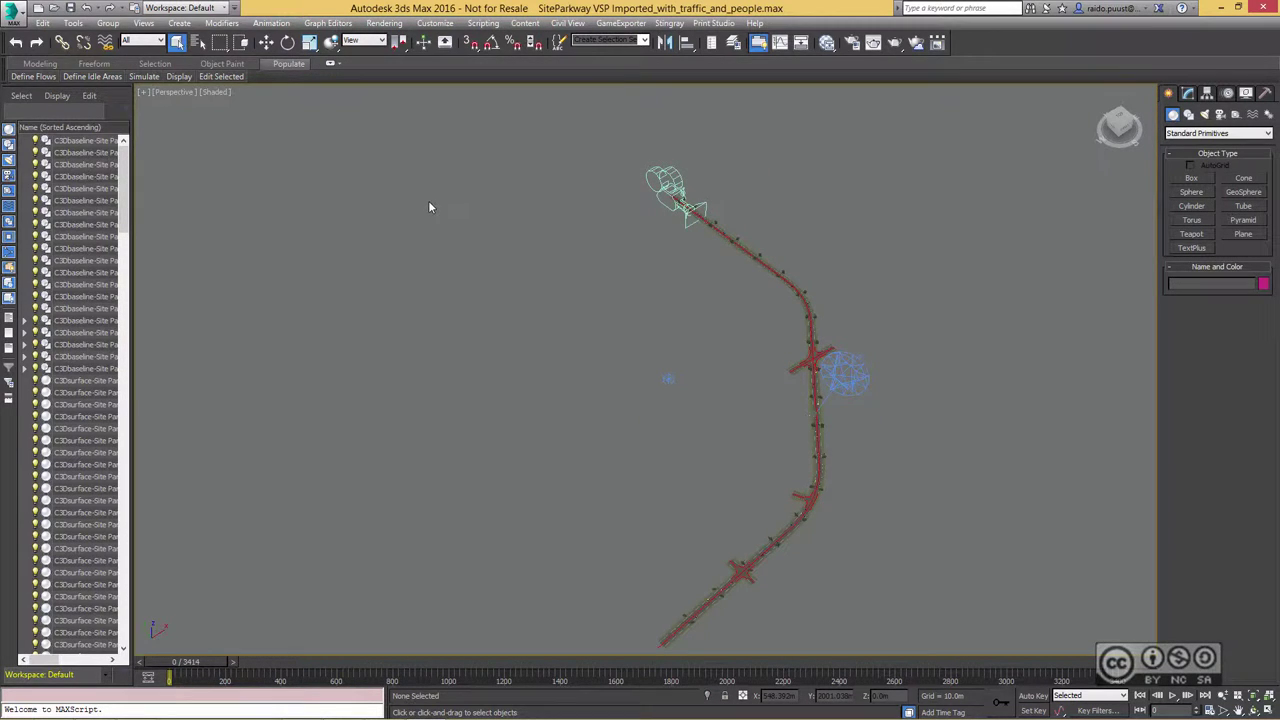
# Step: Merge all objects from SceneFromInfraWorks360.max into the parkway scene
pyautogui.click(12, 12)
pyautogui.moveTo(47, 196)
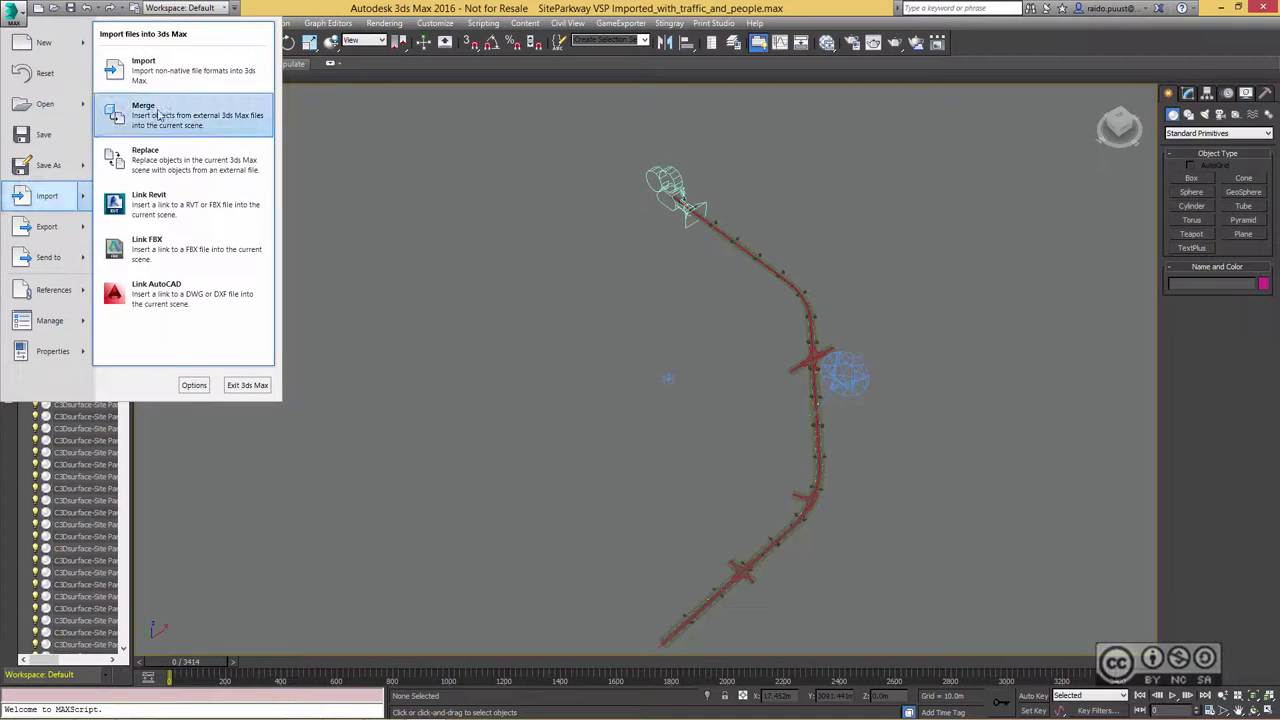
pyautogui.click(157, 115)
pyautogui.click(740, 175)
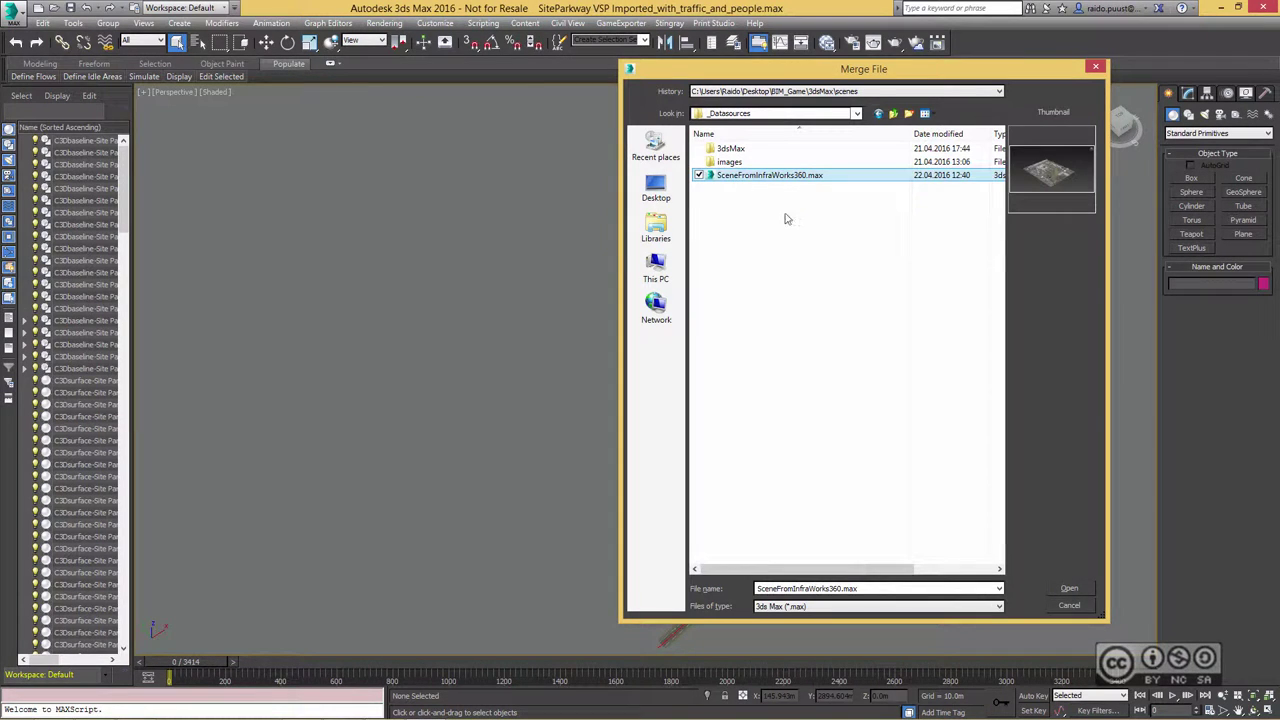
pyautogui.click(1071, 589)
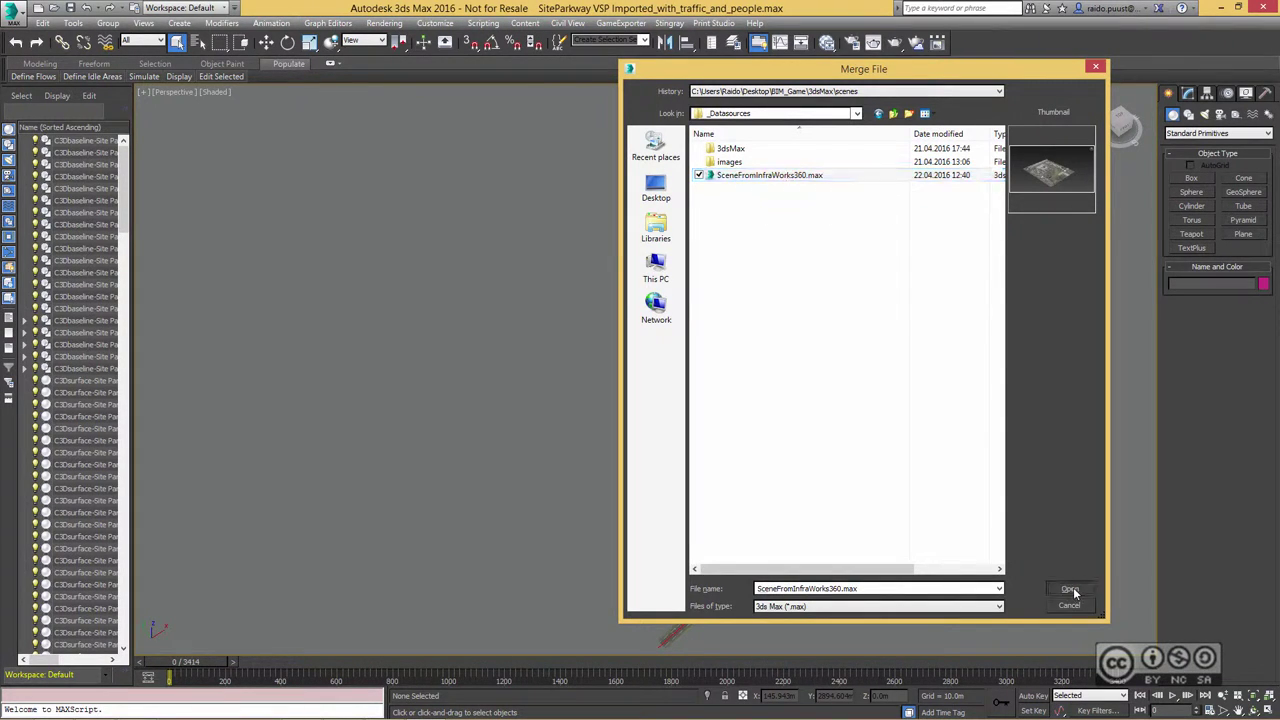
pyautogui.click(526, 449)
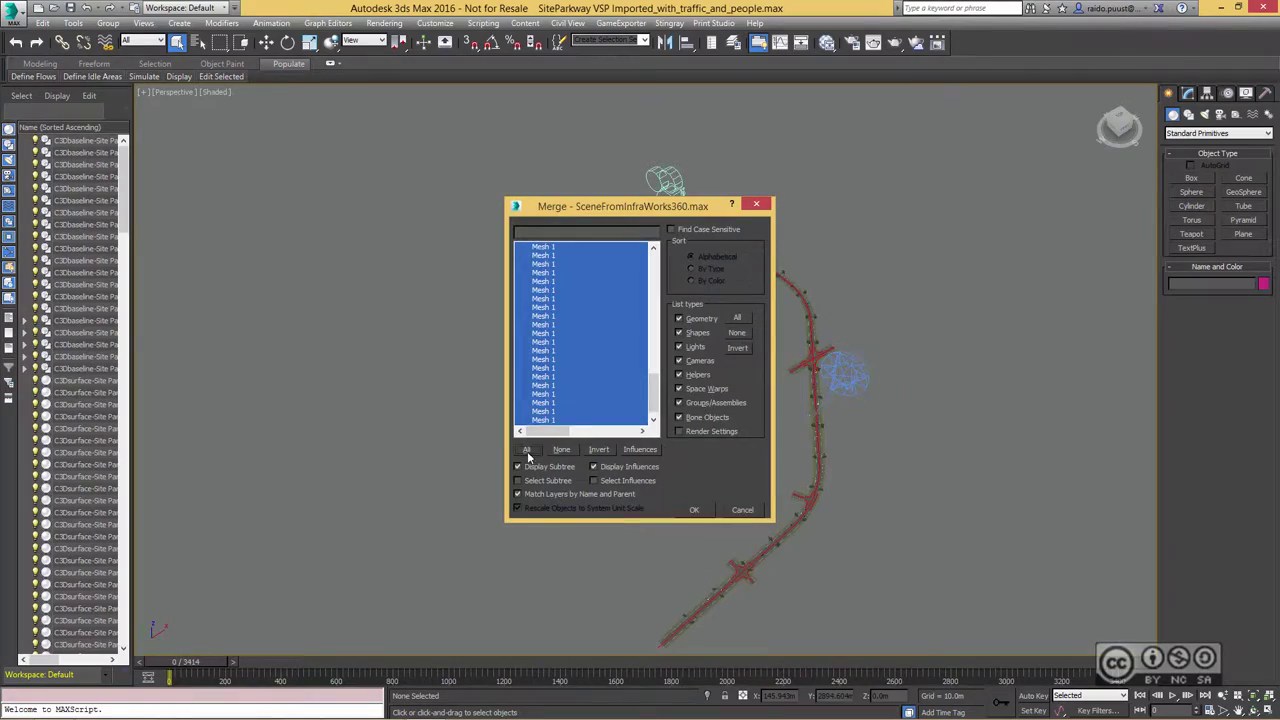
pyautogui.click(695, 511)
# Step: Deselect the merged city, frame the tree-lined median, then play and stop the animation
pyautogui.click(914, 198)
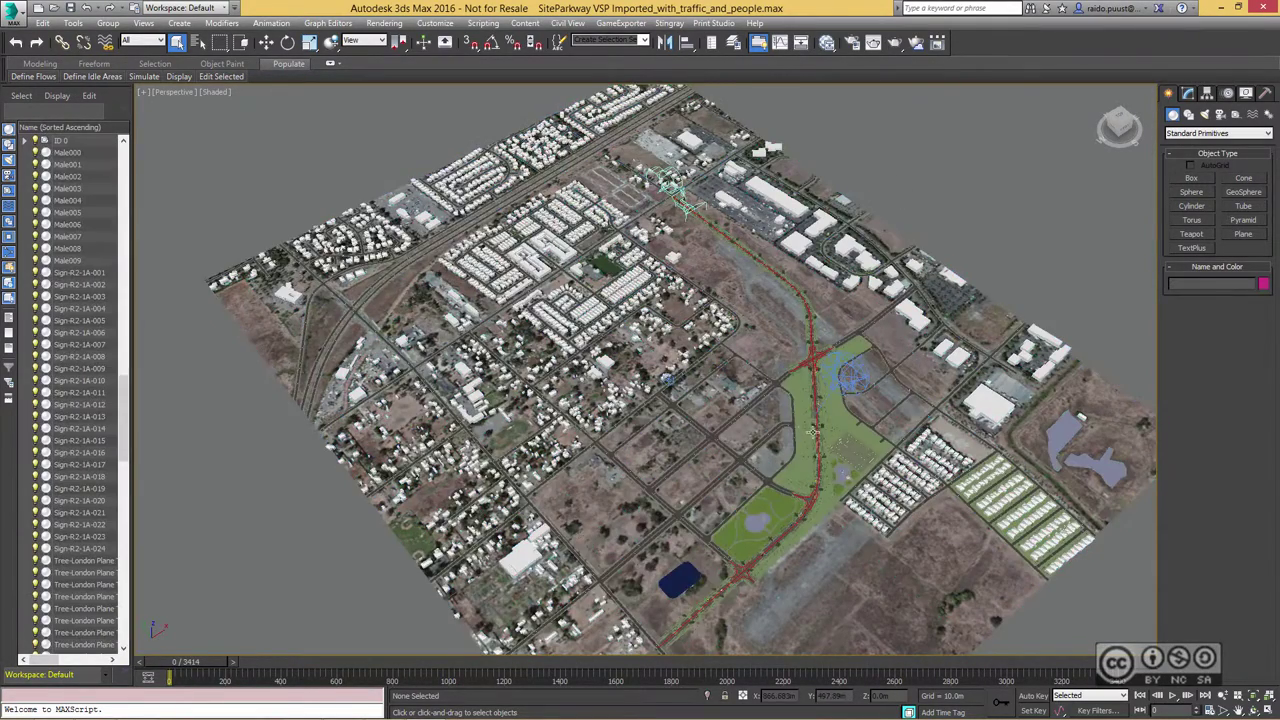
pyautogui.scroll(10, 895, 297)
pyautogui.scroll(-10, 895, 297)
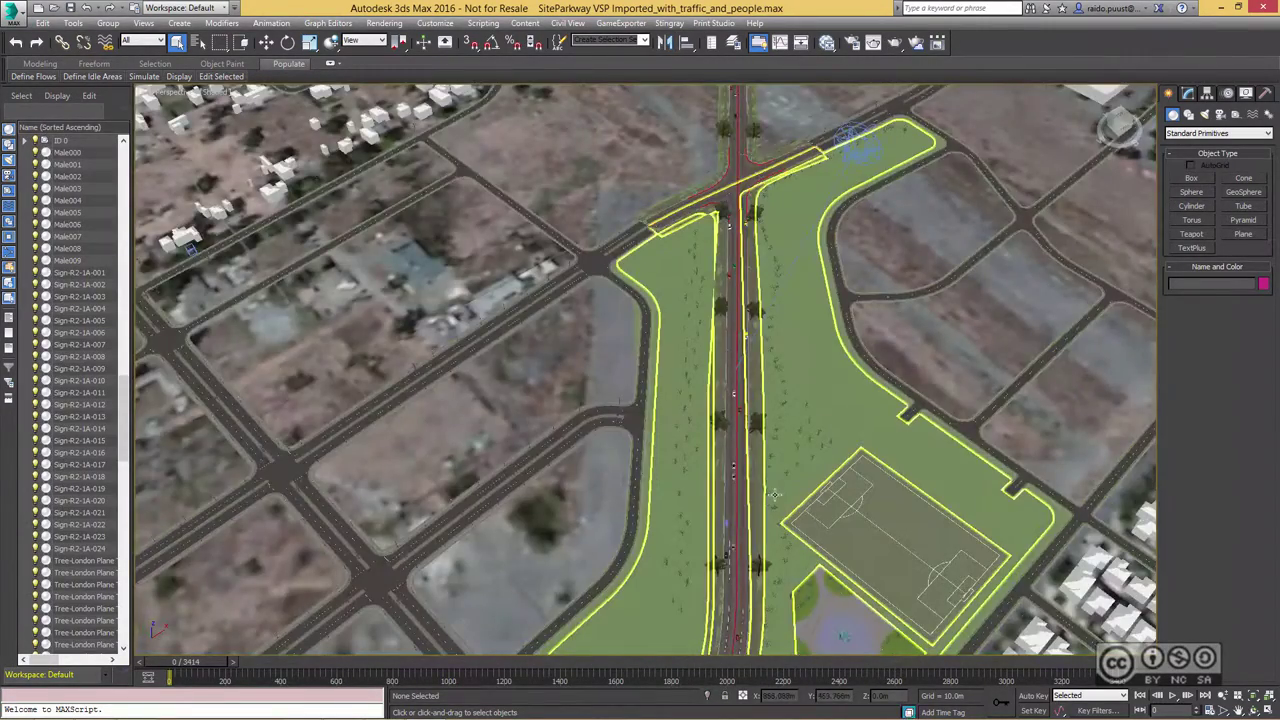
pyautogui.scroll(-2, 678, 515)
pyautogui.moveTo(676, 500); pyautogui.dragTo(631, 498, button='middle')
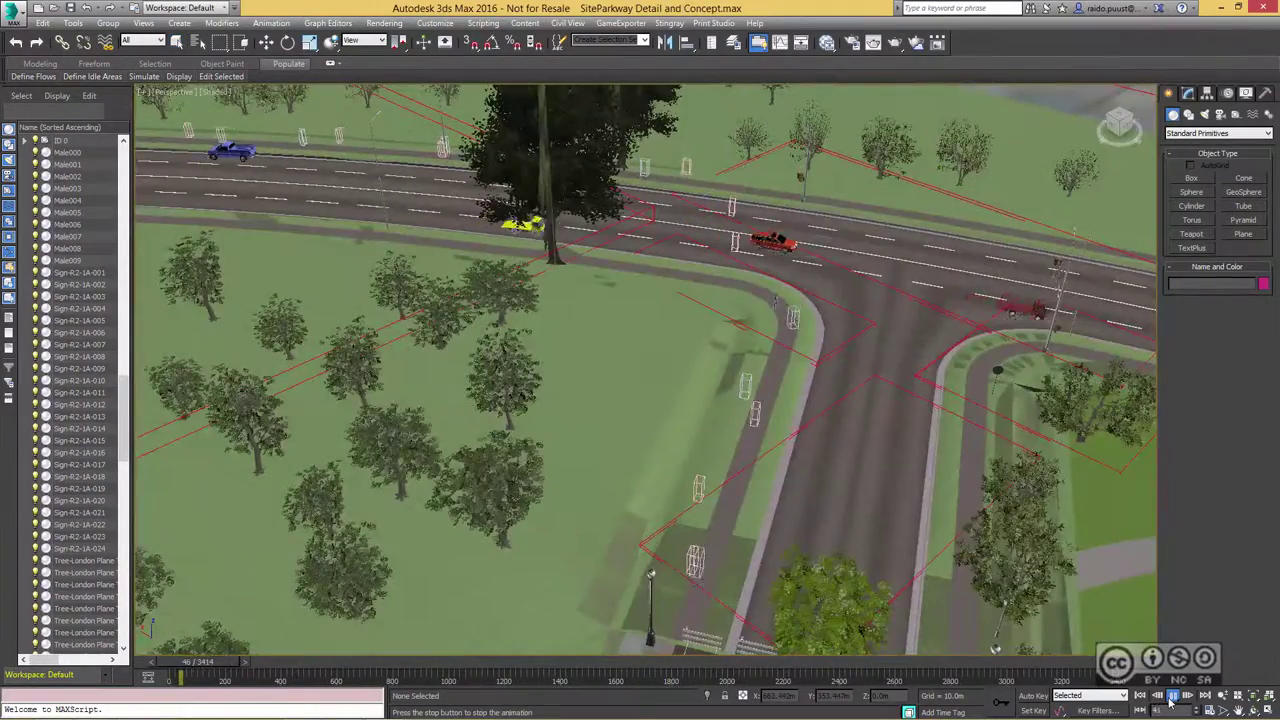
pyautogui.click(1172, 697)
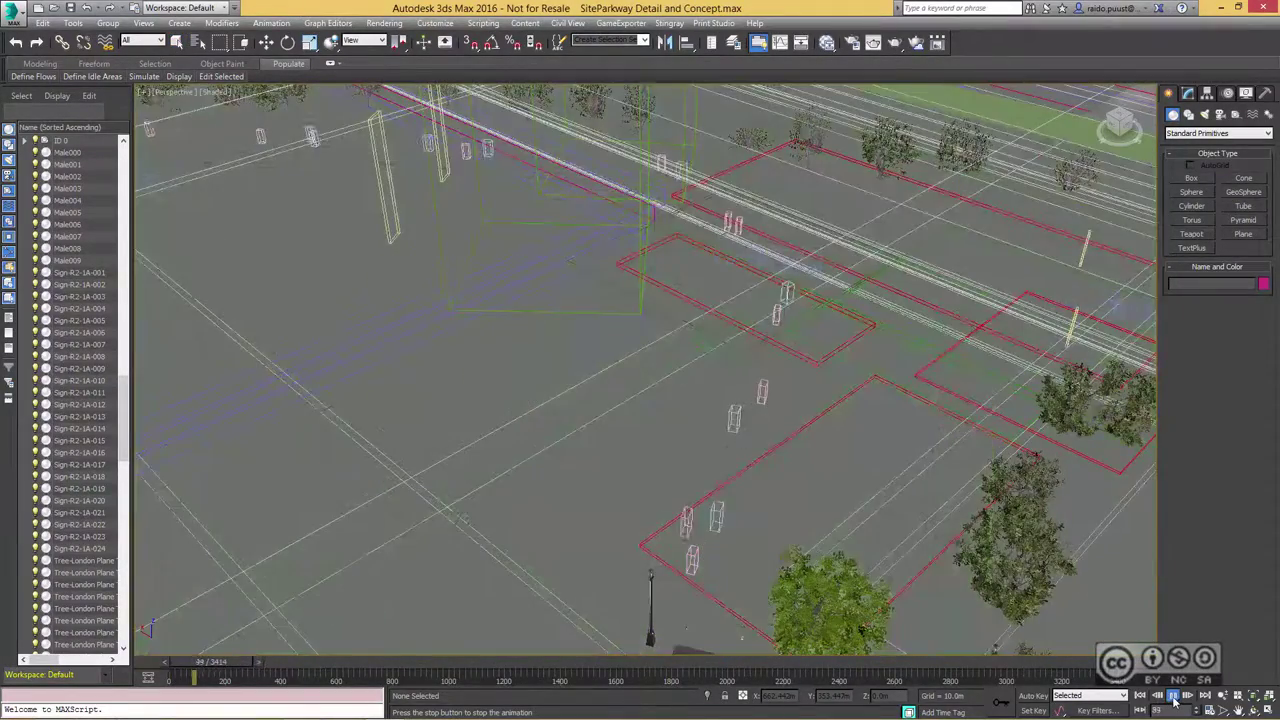
pyautogui.click(1172, 697)
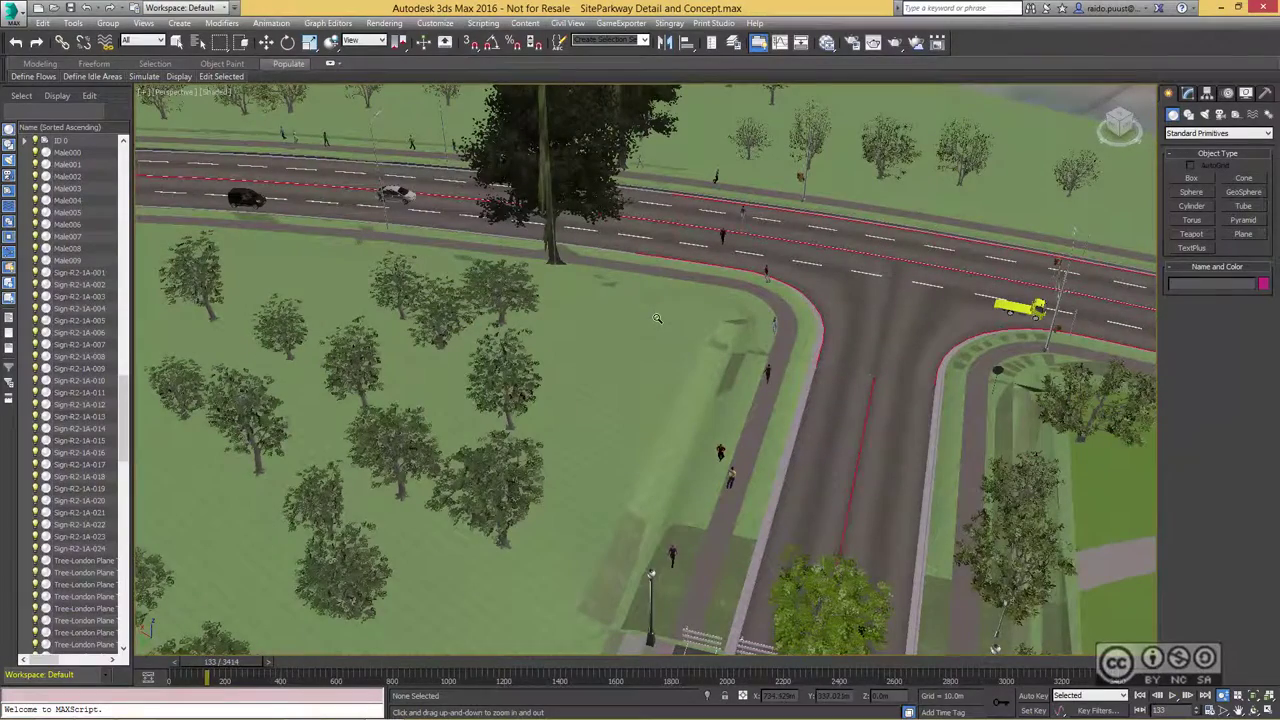